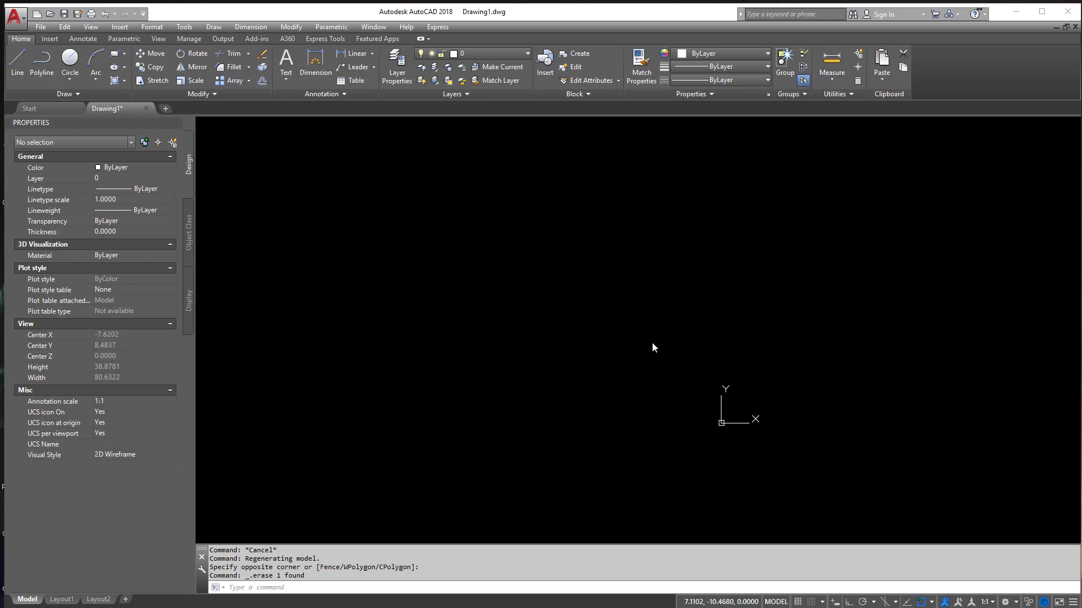
Attach the Map image file from the ScalingImages folder as an external image
middle_drag(772, 338, 298, 434)
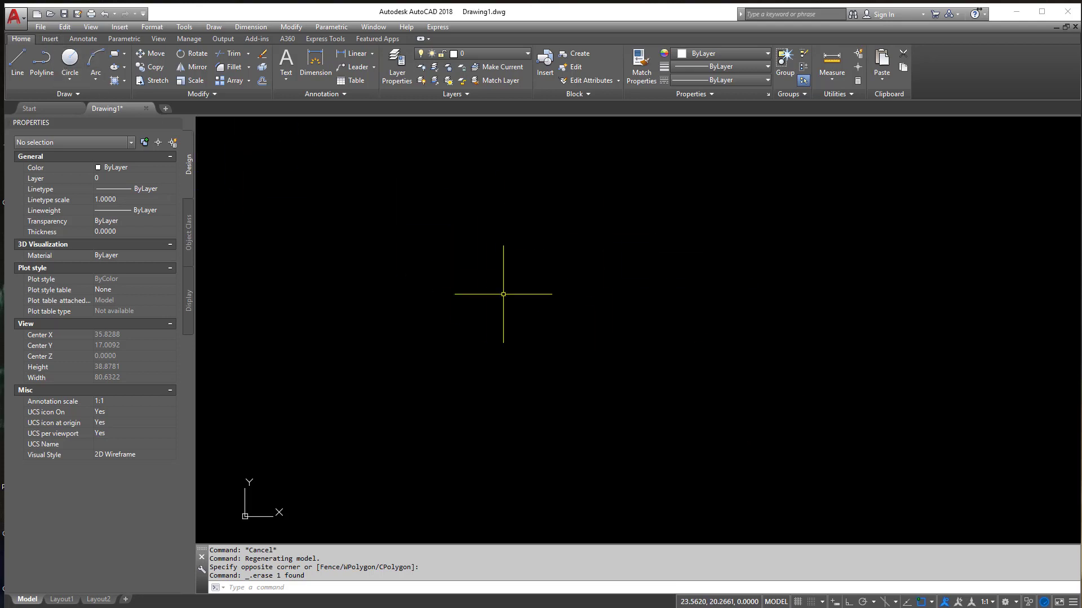
click(49, 39)
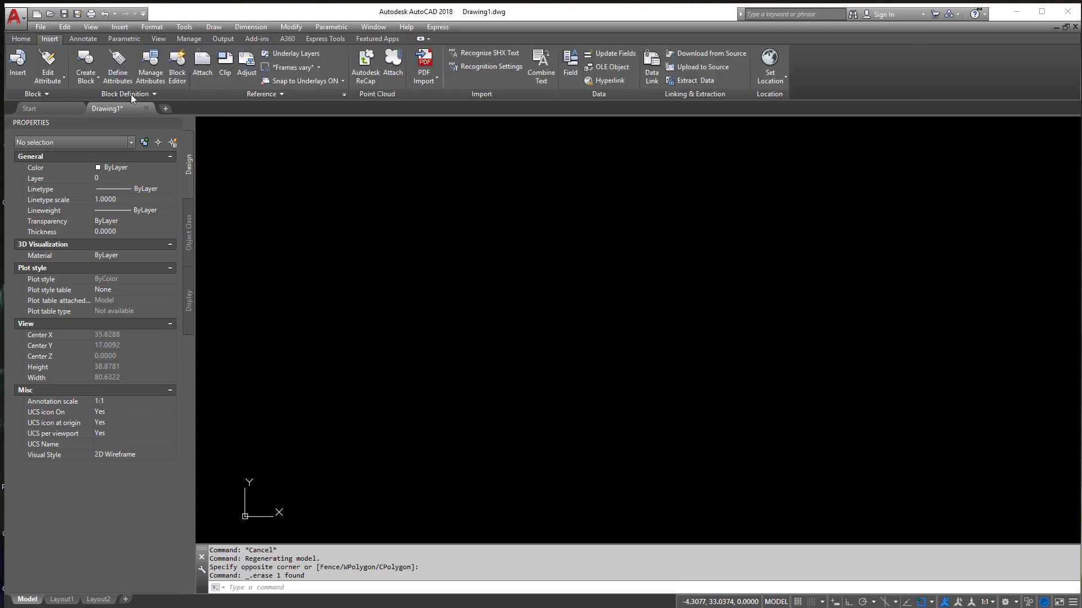
click(204, 65)
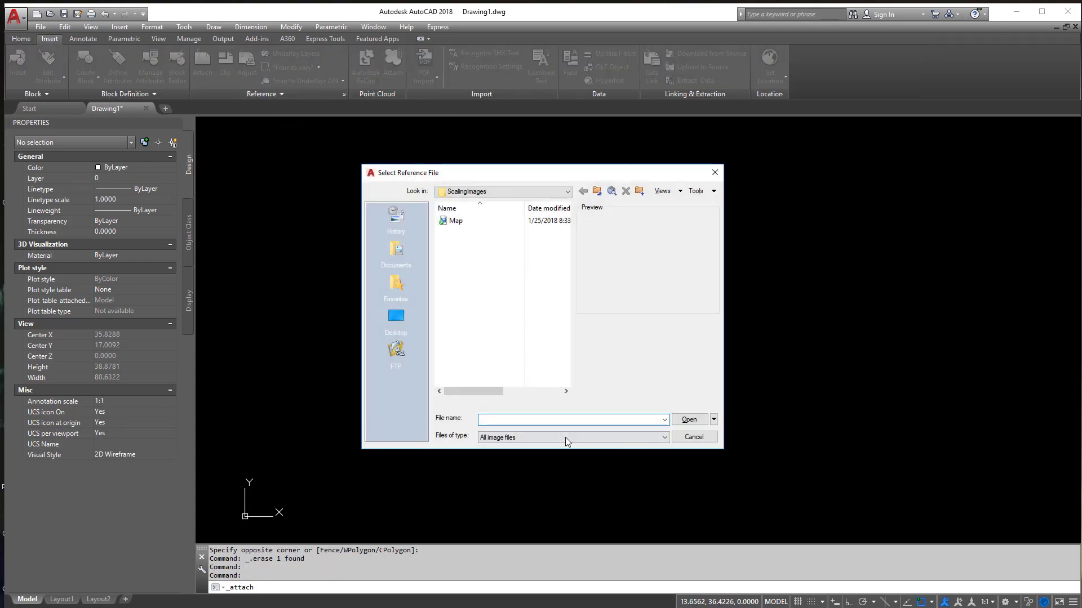
click(565, 438)
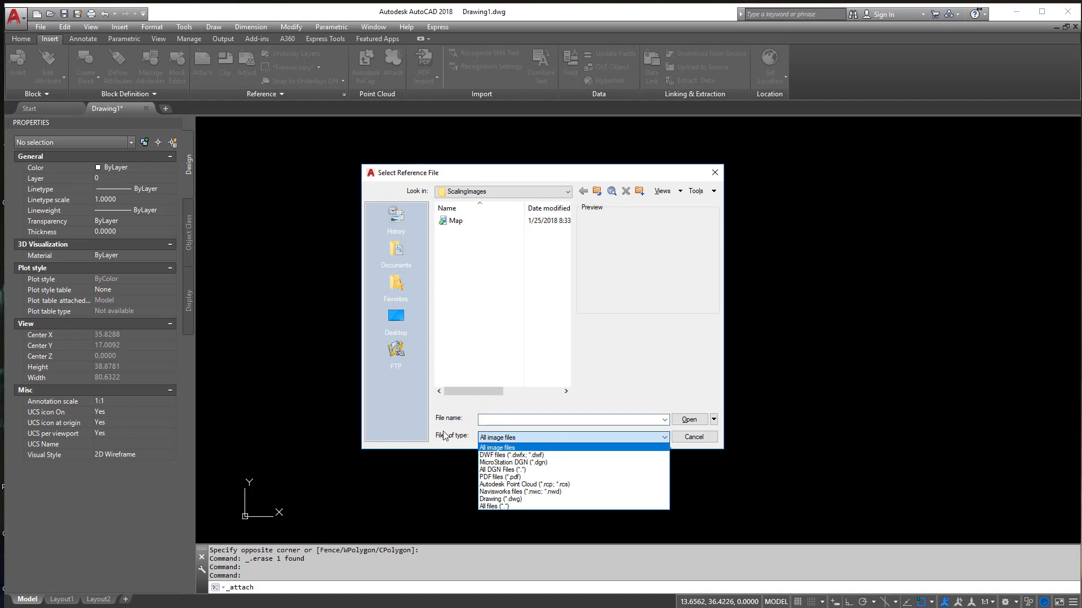
click(501, 448)
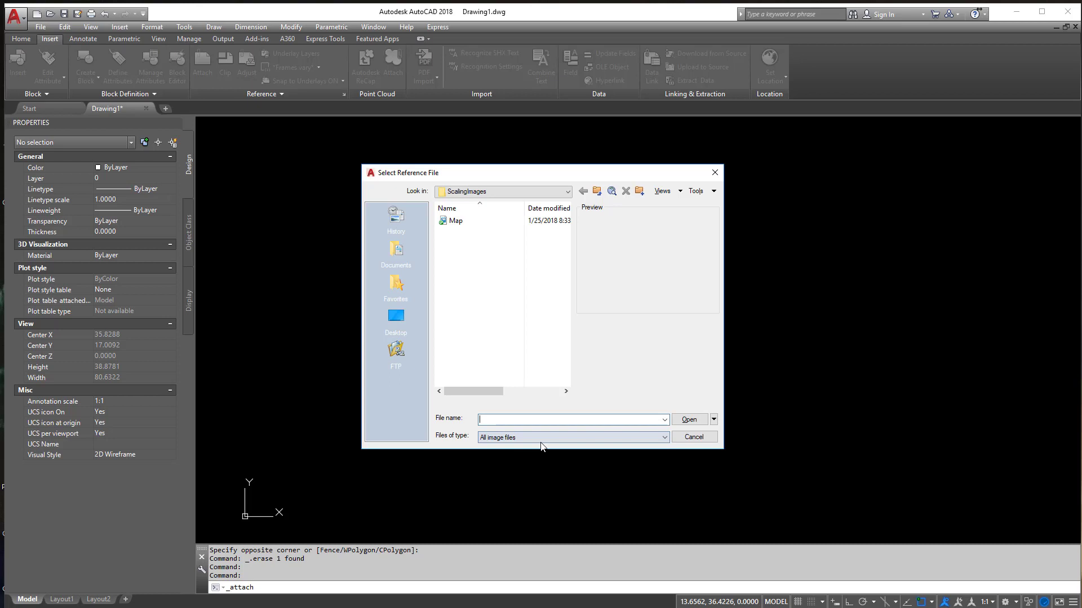
click(456, 223)
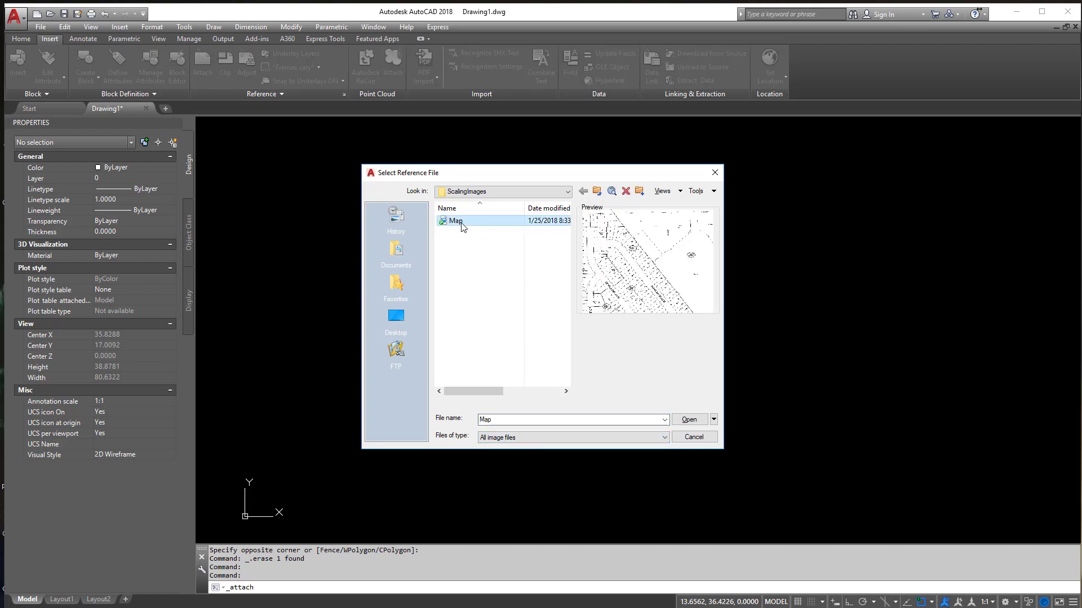
double_click(462, 223)
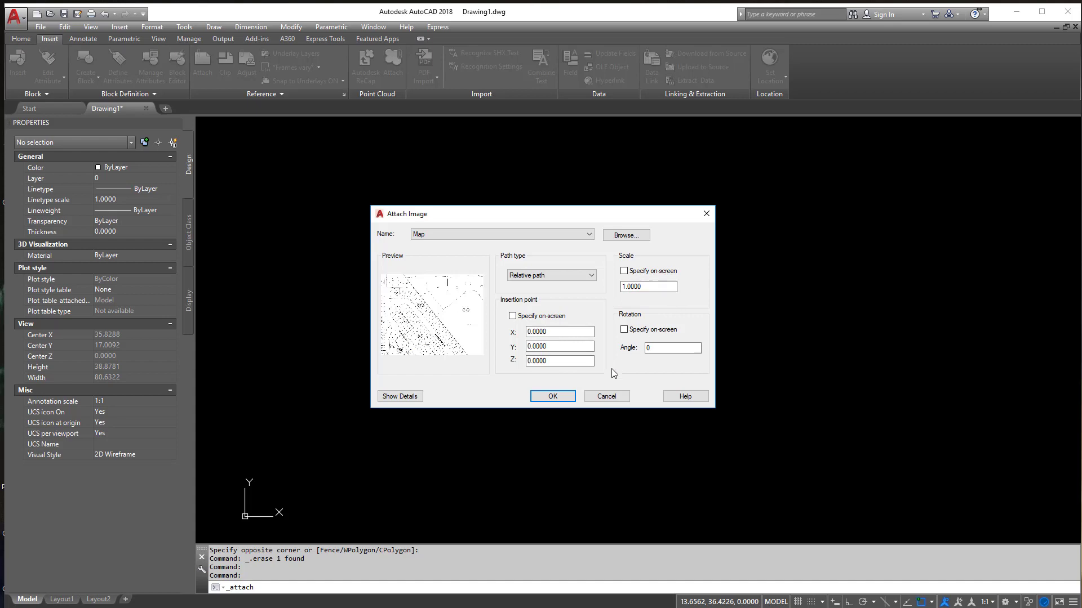
Place the Map image at 0,0,0 at scale 1, then zoom in on the 81.5 line
click(558, 397)
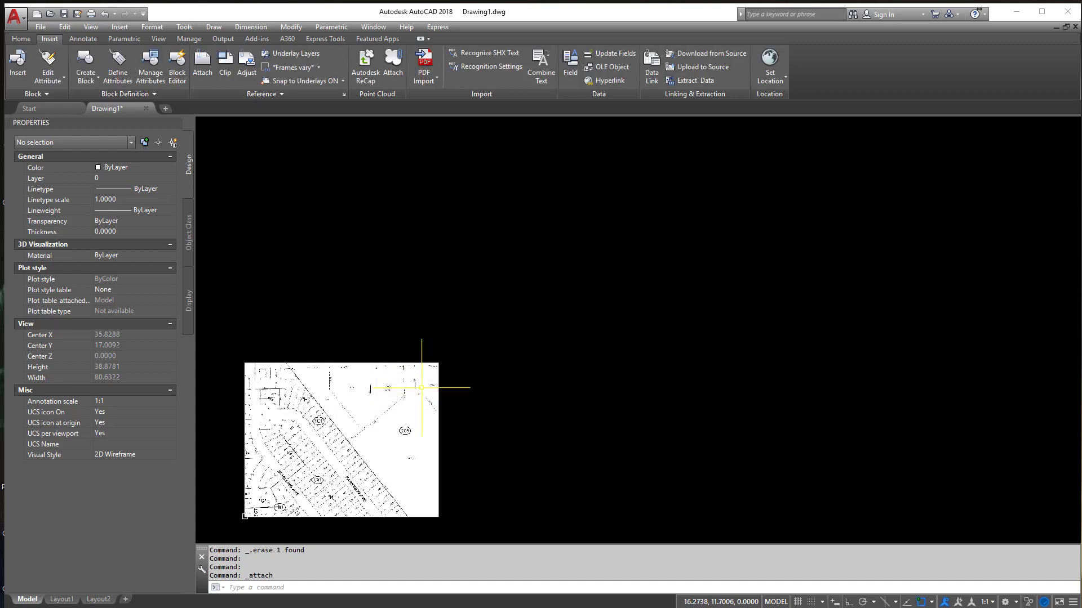
middle_drag(422, 387, 685, 346)
scroll(593, 366, up, 6)
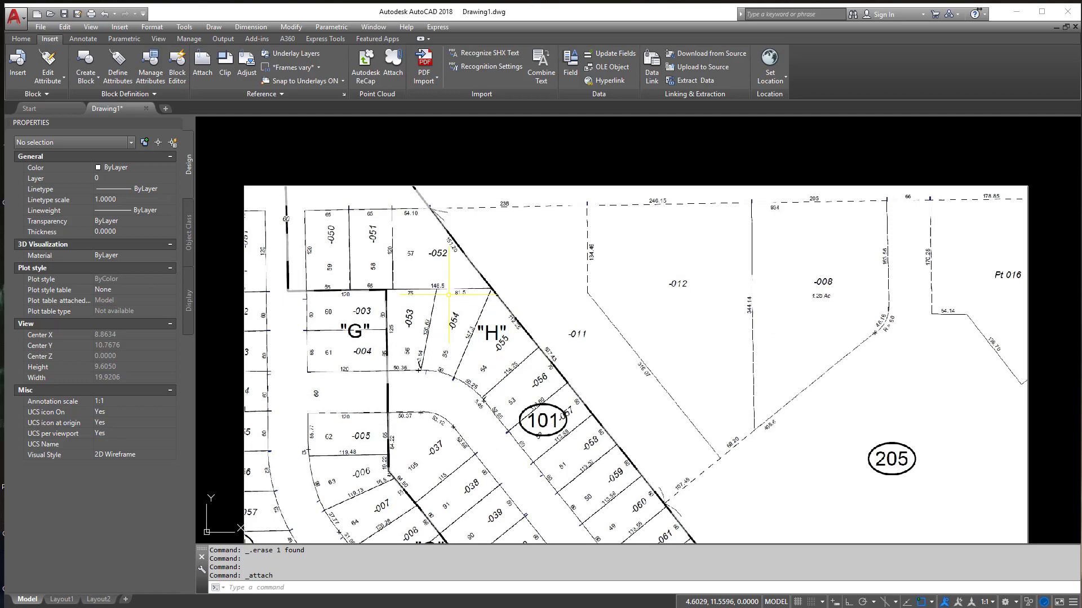
scroll(448, 294, up, 6)
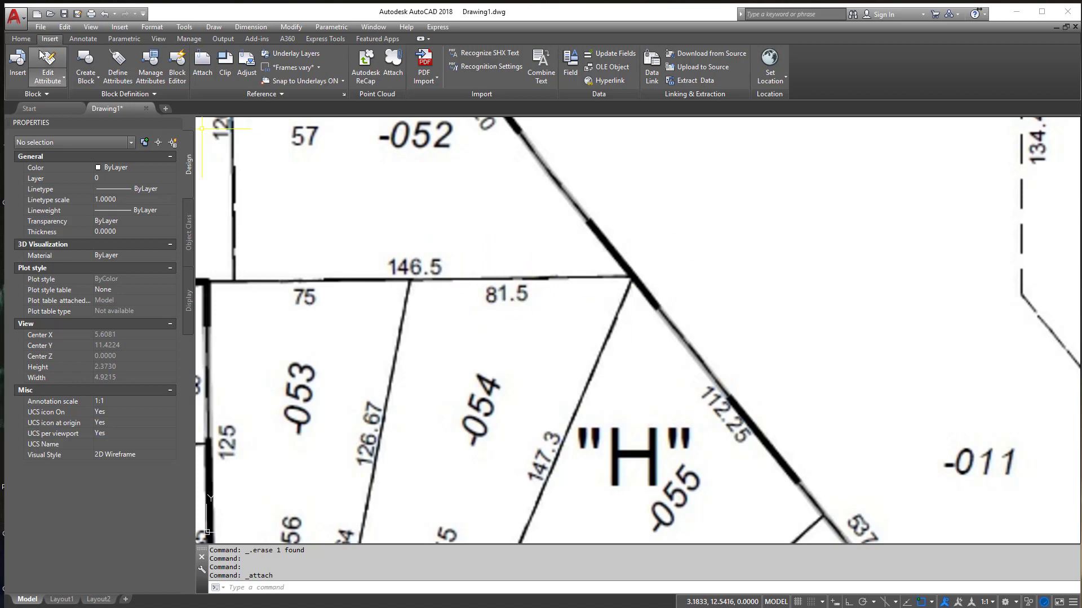
Measure the map's 81.5 boundary line end to end and copy the 1.2439 result
click(21, 39)
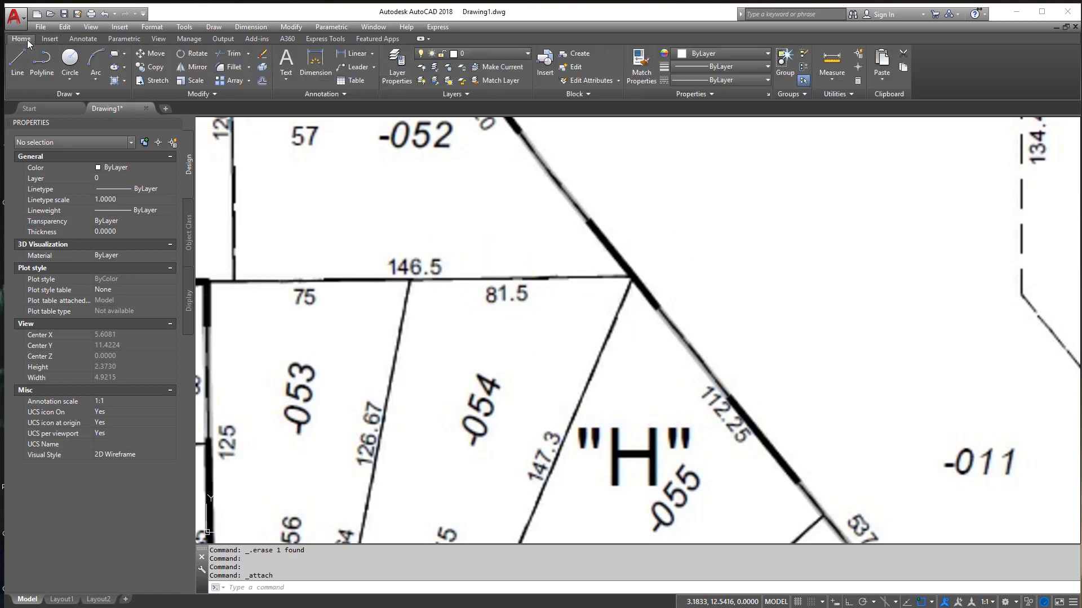
click(832, 61)
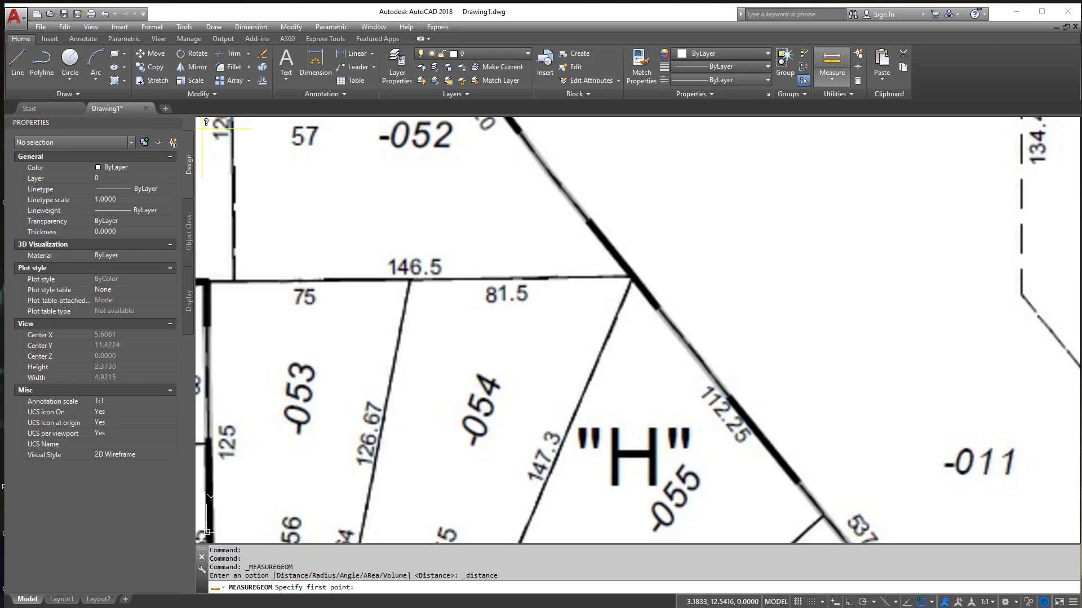
click(409, 280)
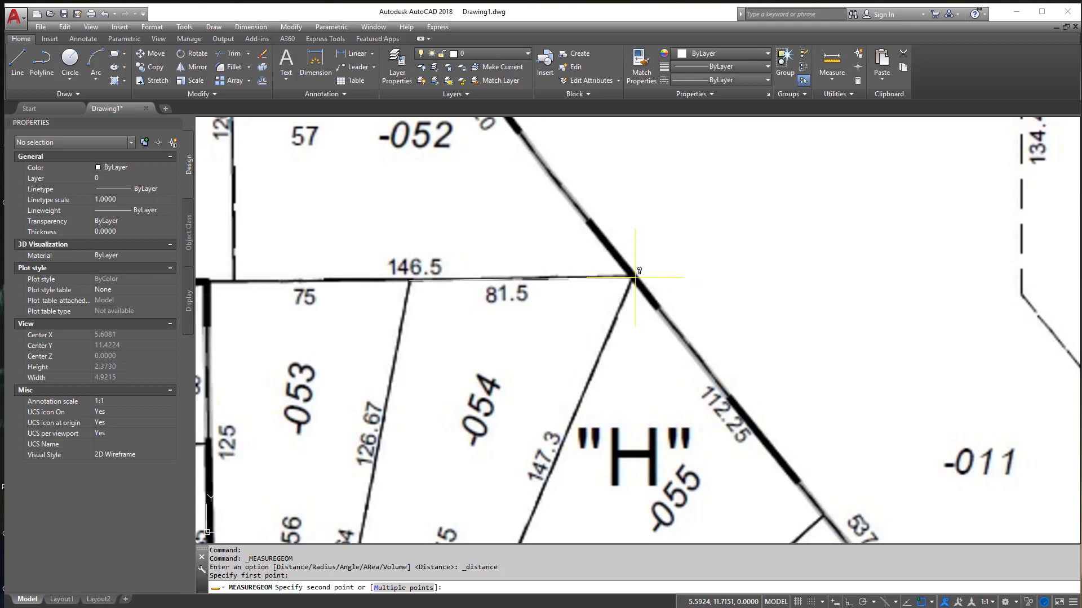
click(633, 275)
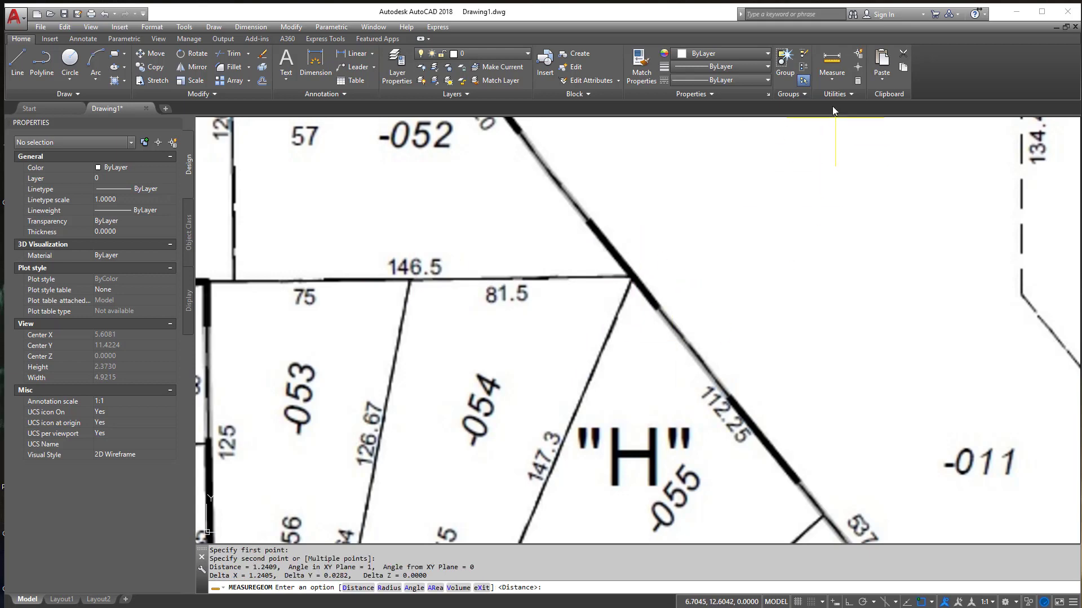
click(830, 69)
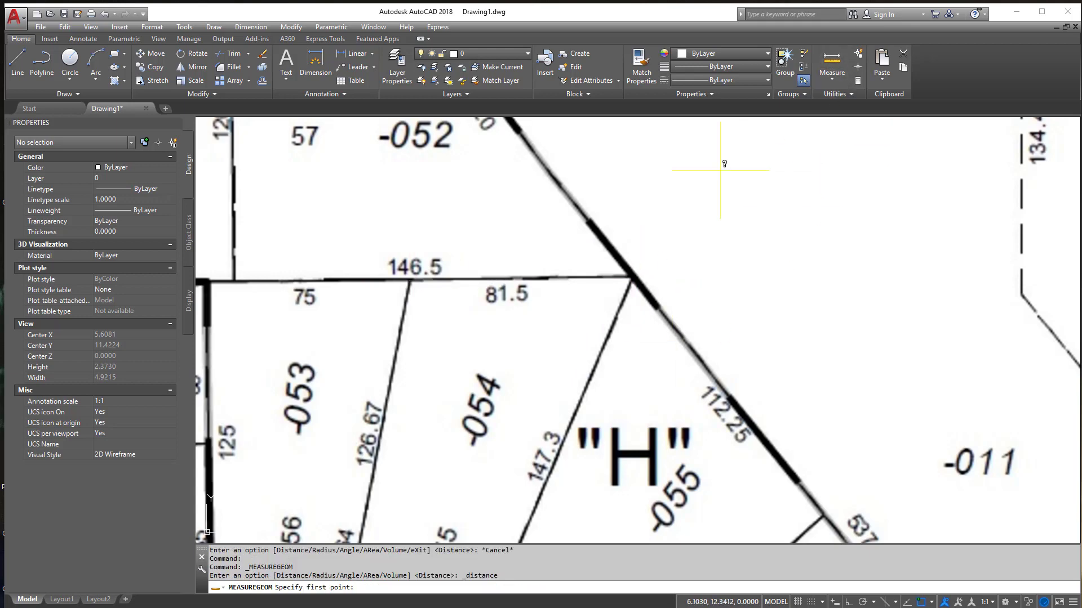
click(409, 279)
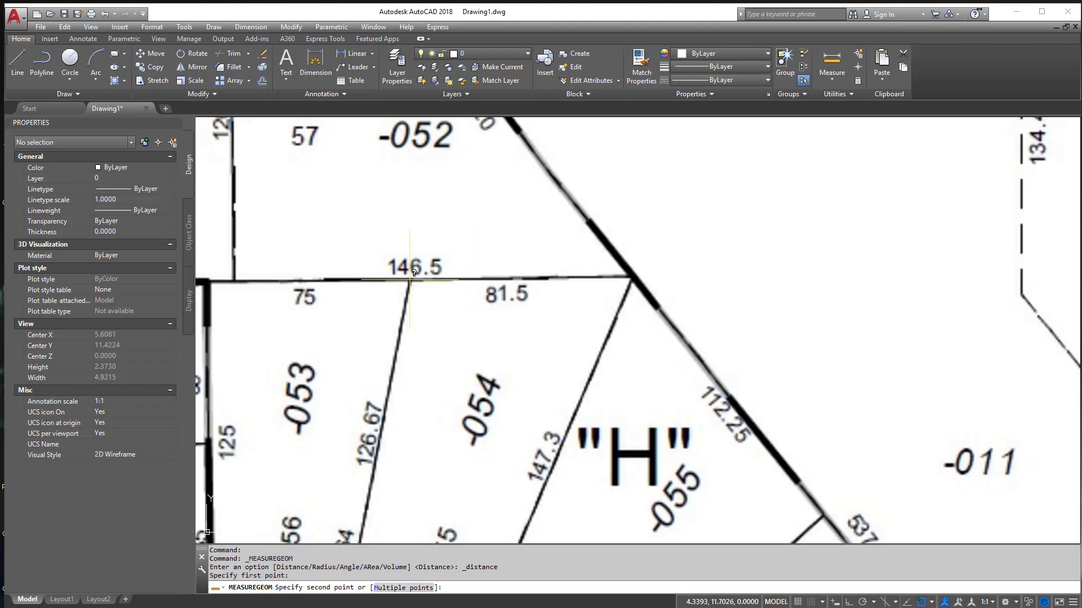
click(634, 276)
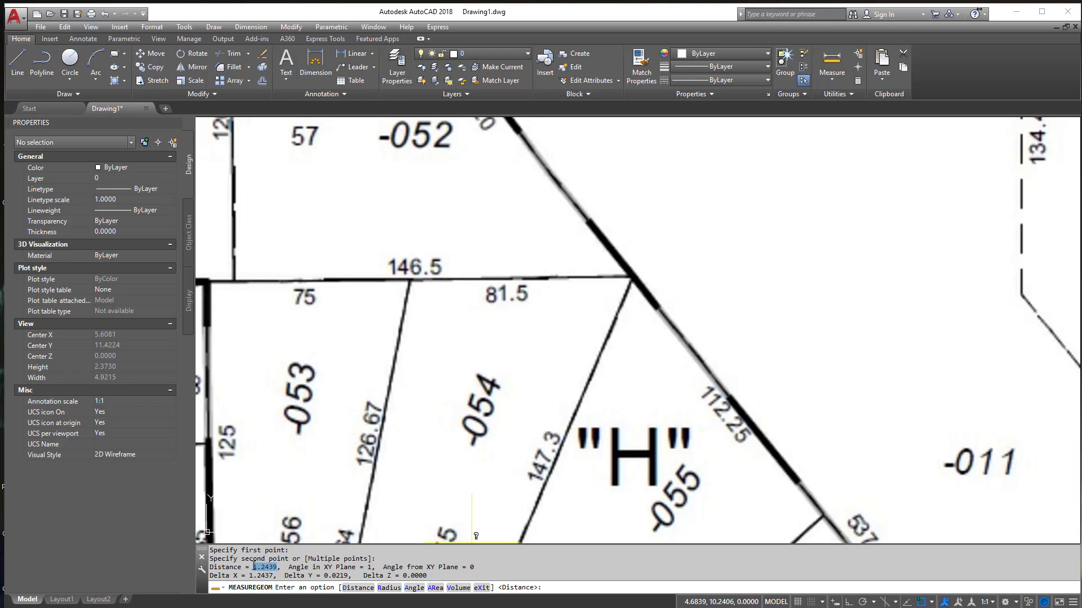
right_click(270, 573)
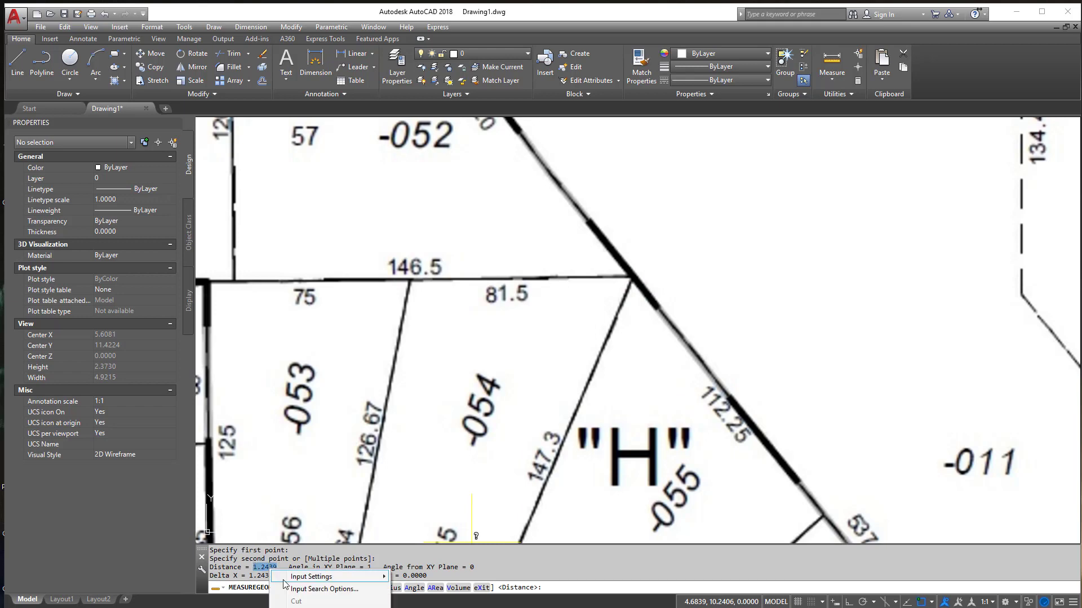
click(316, 577)
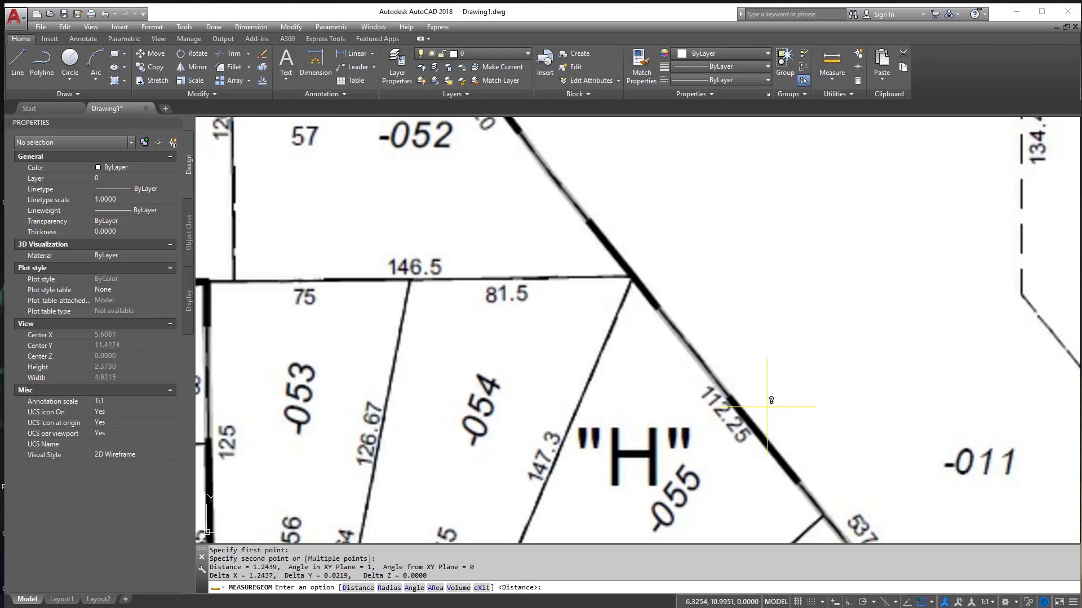
Compute 81.5/1.2439 with CAL and copy the 65.5197363 result
key(Escape)
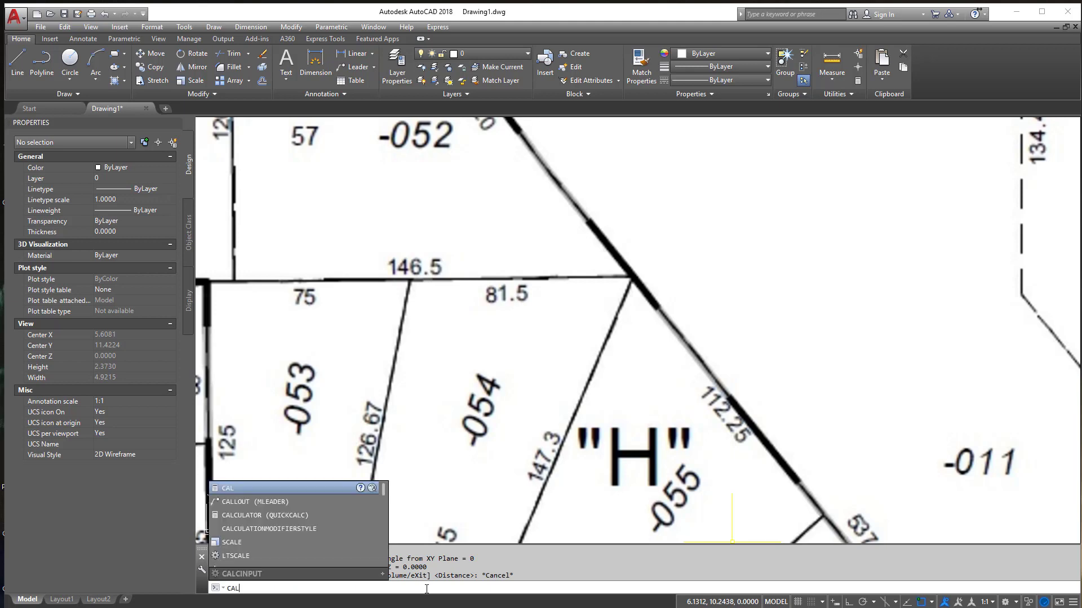
key(Return)
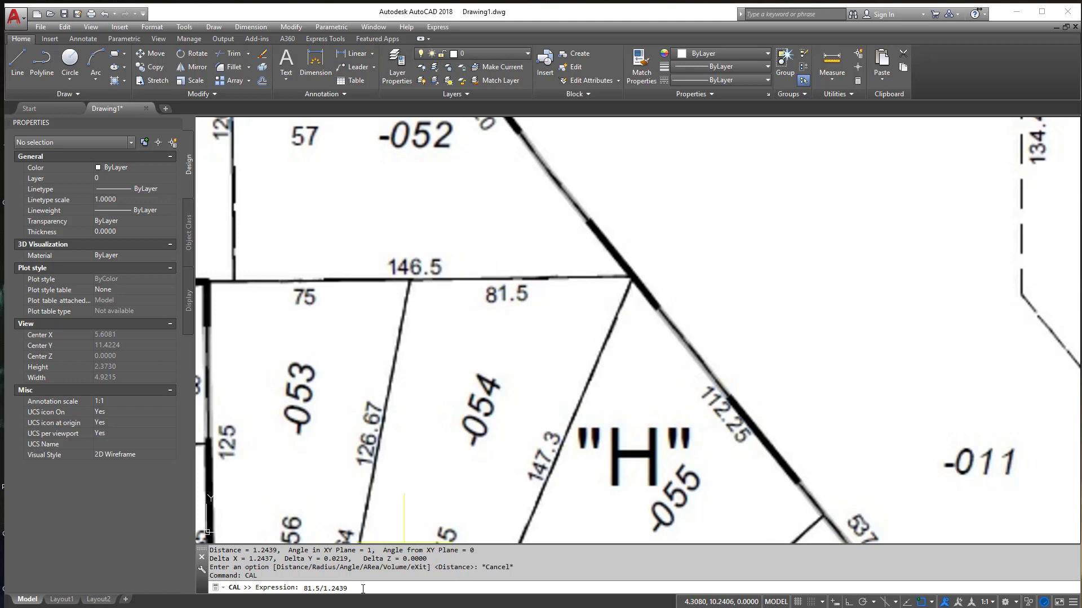
key(Return)
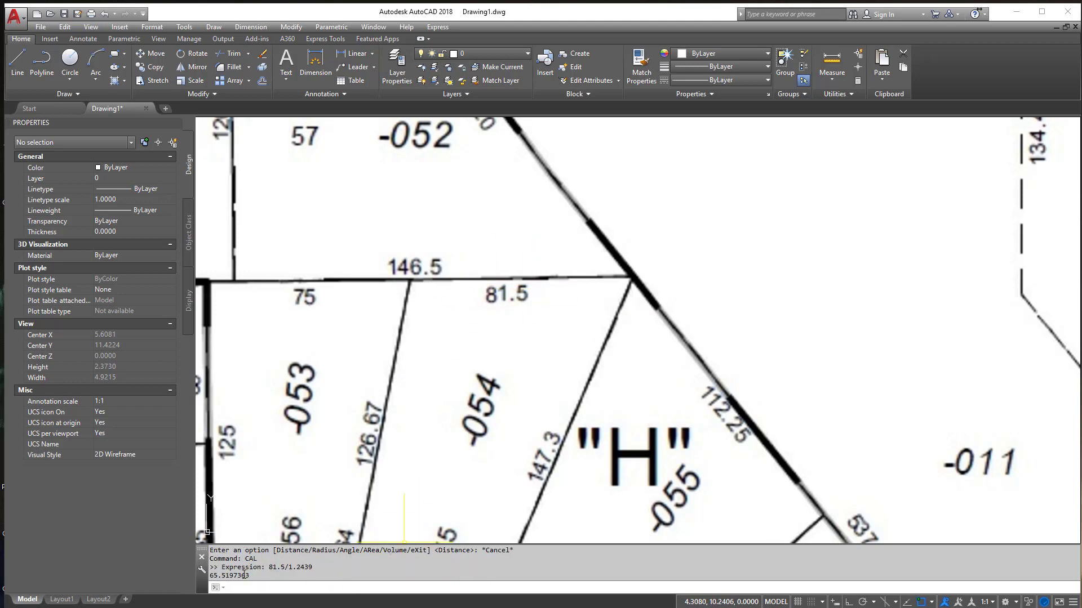
drag(235, 576, 209, 576)
right_click(211, 577)
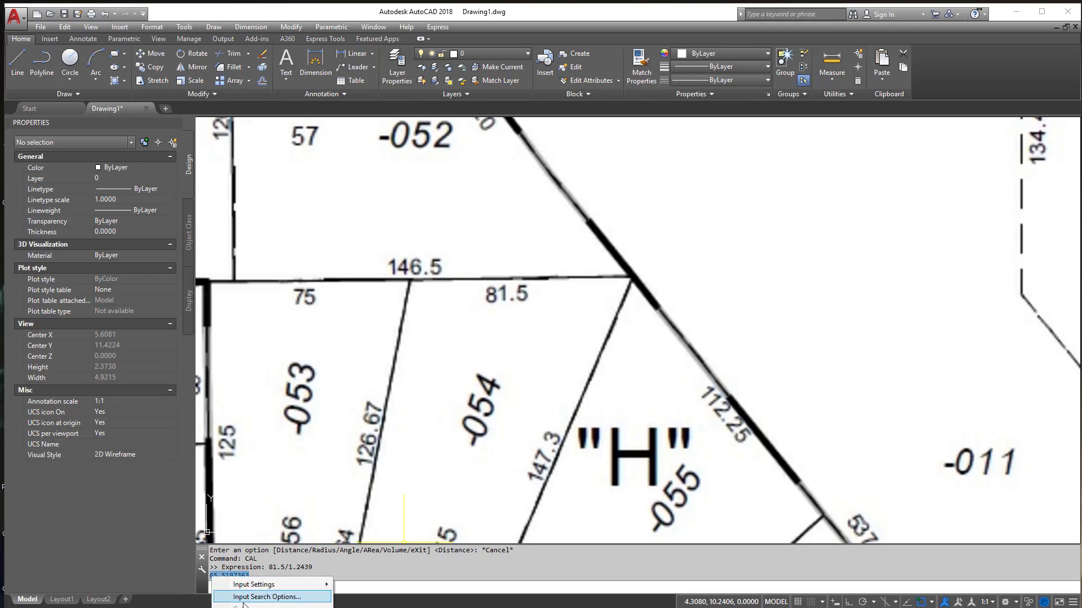
key(Escape)
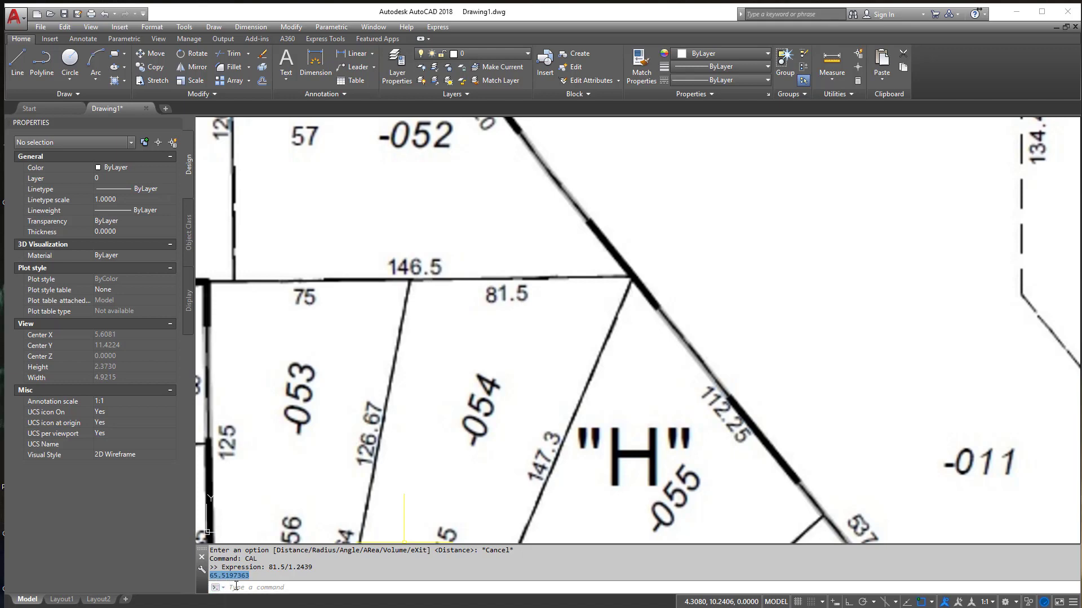
right_click(244, 578)
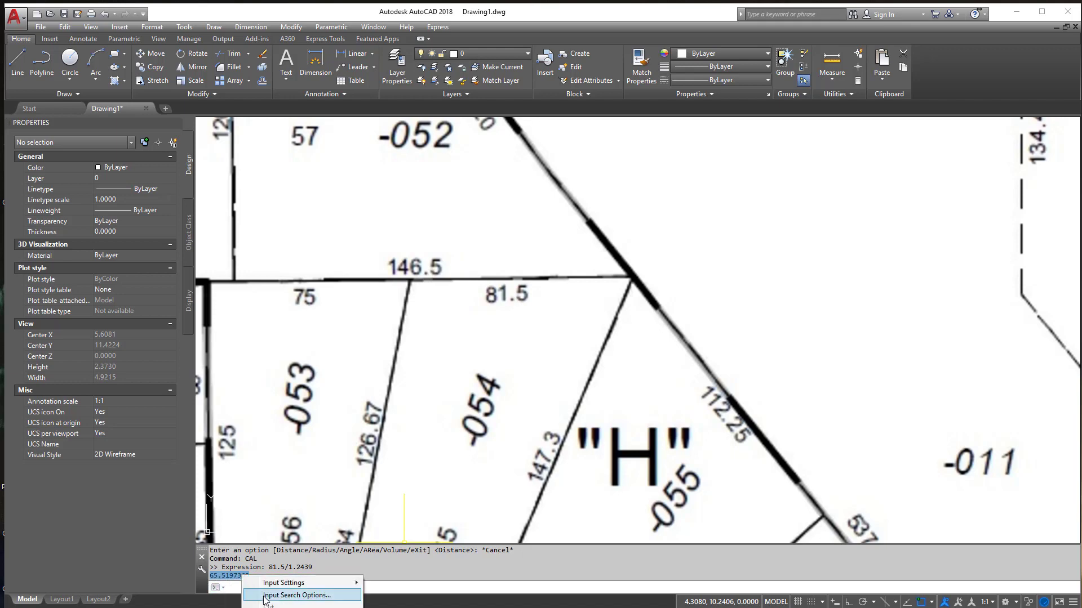
click(330, 606)
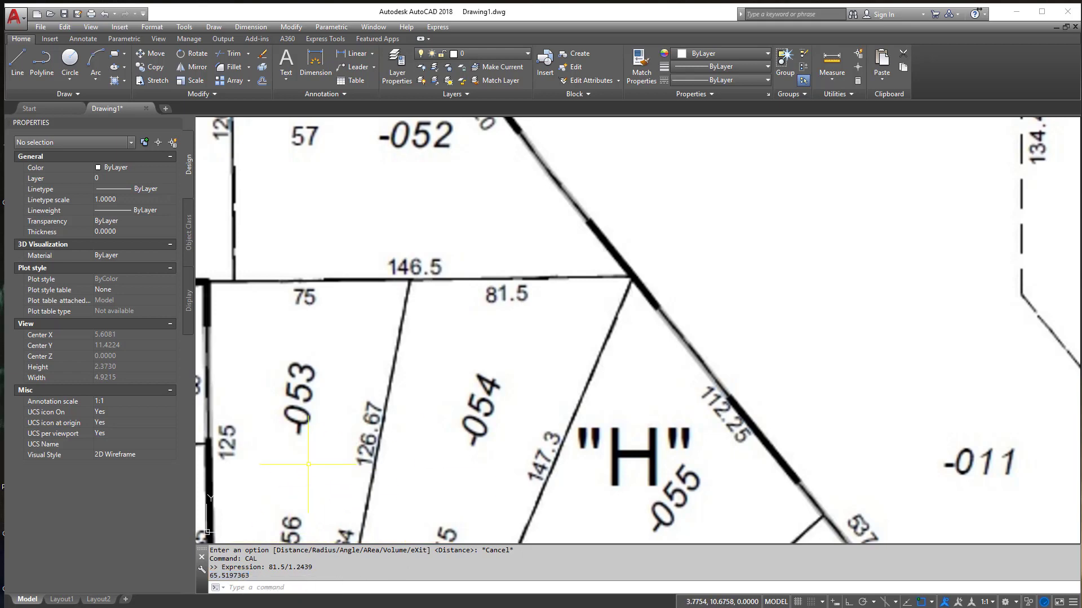
Start SCALE and window-select the parcel map image as the object to scale
key(Return)
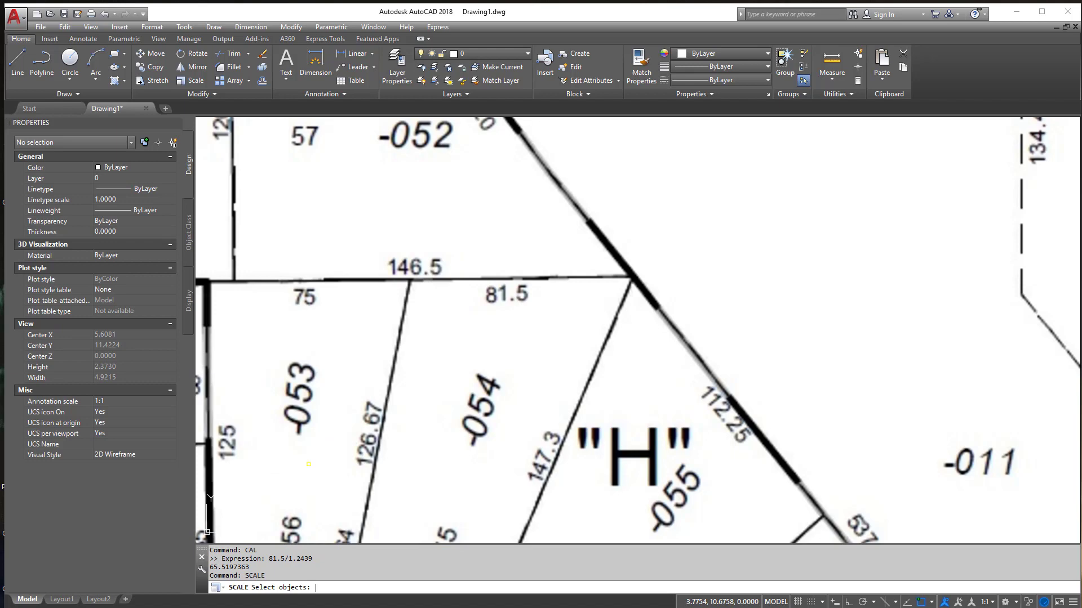
key(Escape)
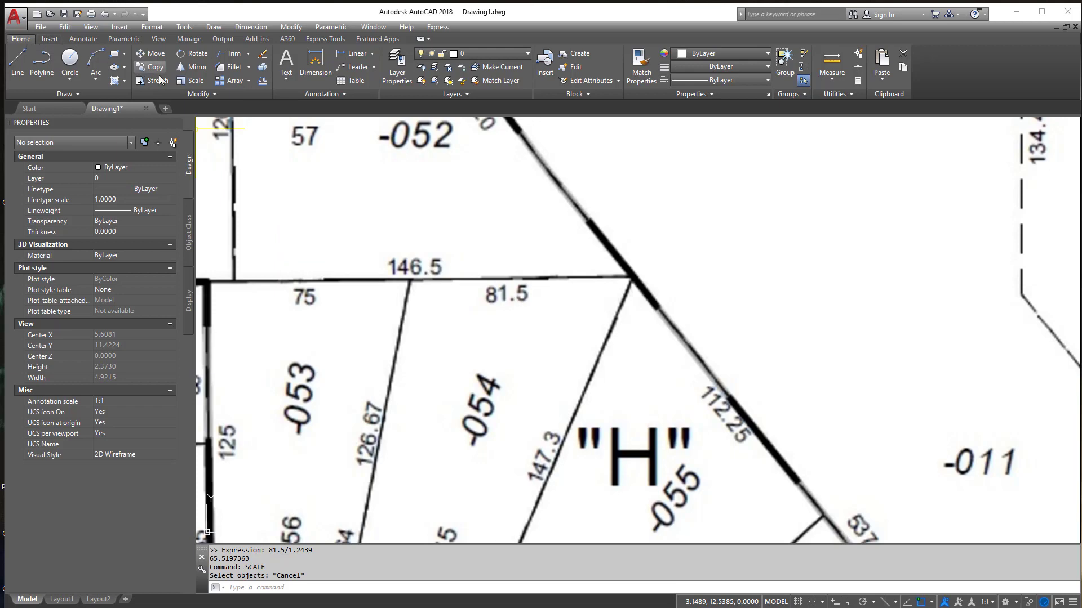
click(200, 80)
scroll(393, 221, down, 8)
click(393, 221)
click(262, 174)
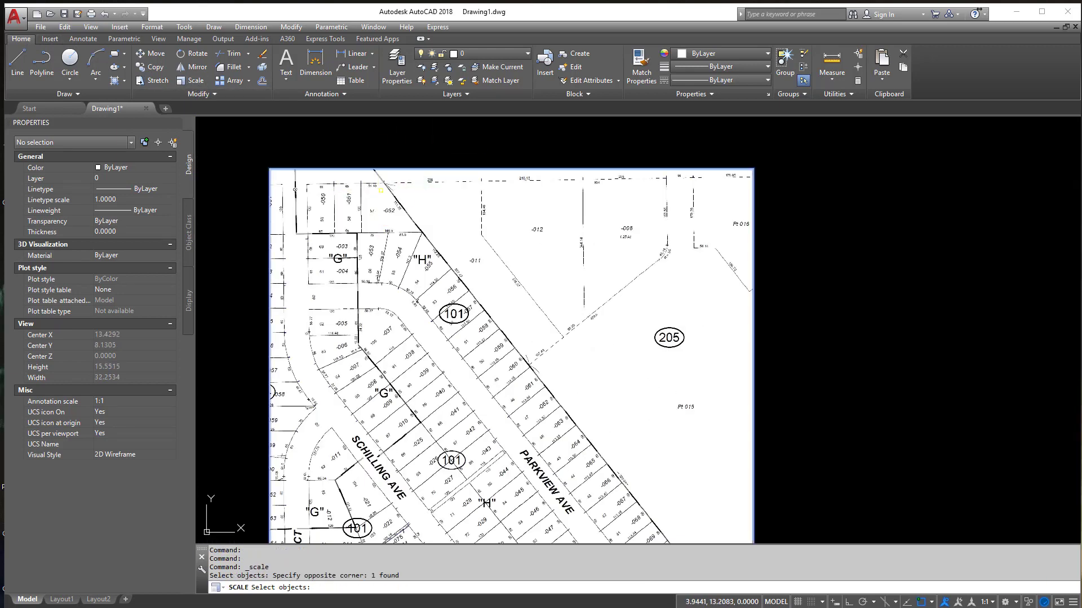
key(Return)
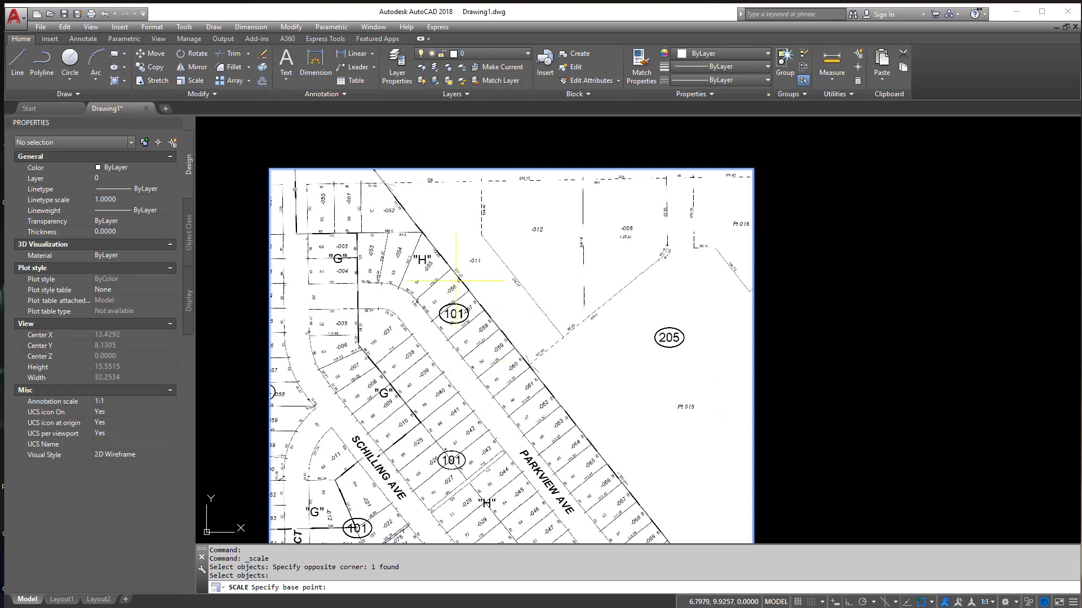
Scale the image by 65.5197 about the 146.5 line's corner with the diagonal boundary
scroll(437, 260, up, 8)
middle_drag(437, 245, 437, 313)
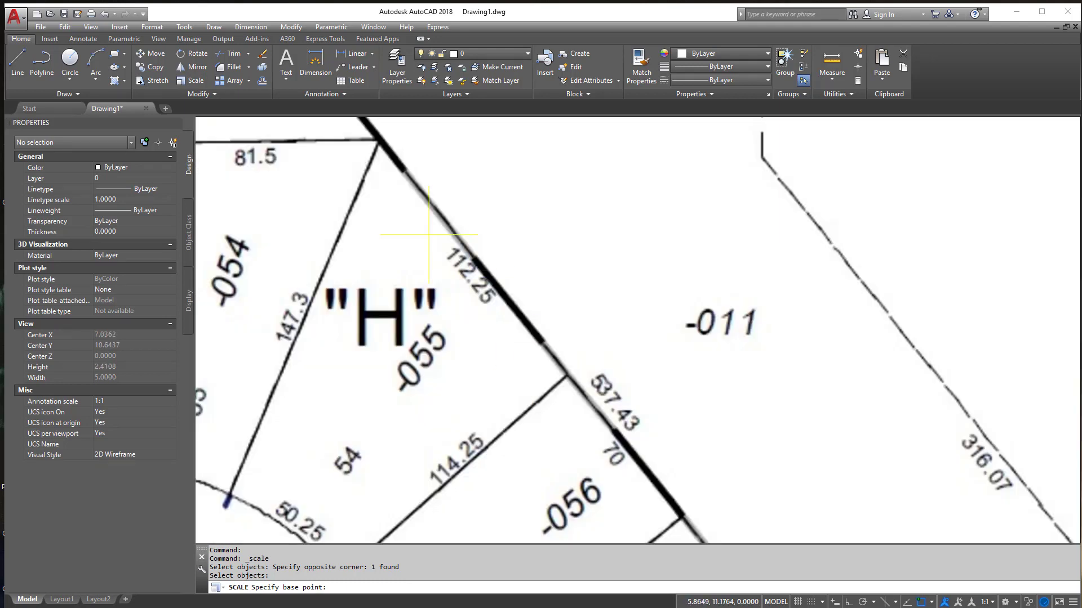
middle_drag(437, 232, 556, 297)
click(531, 279)
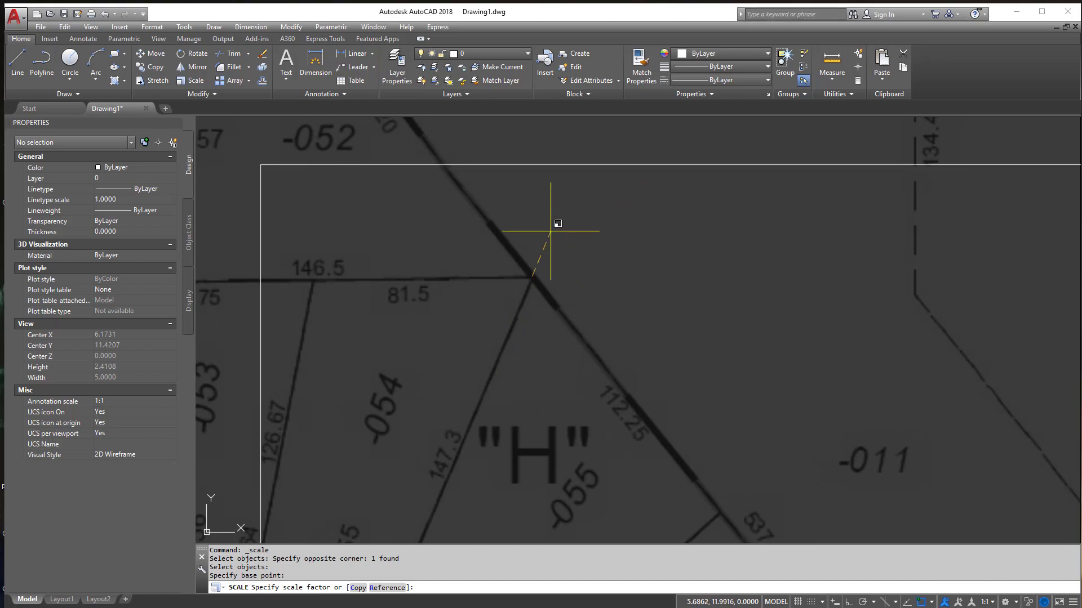
scroll(558, 225, down, 3)
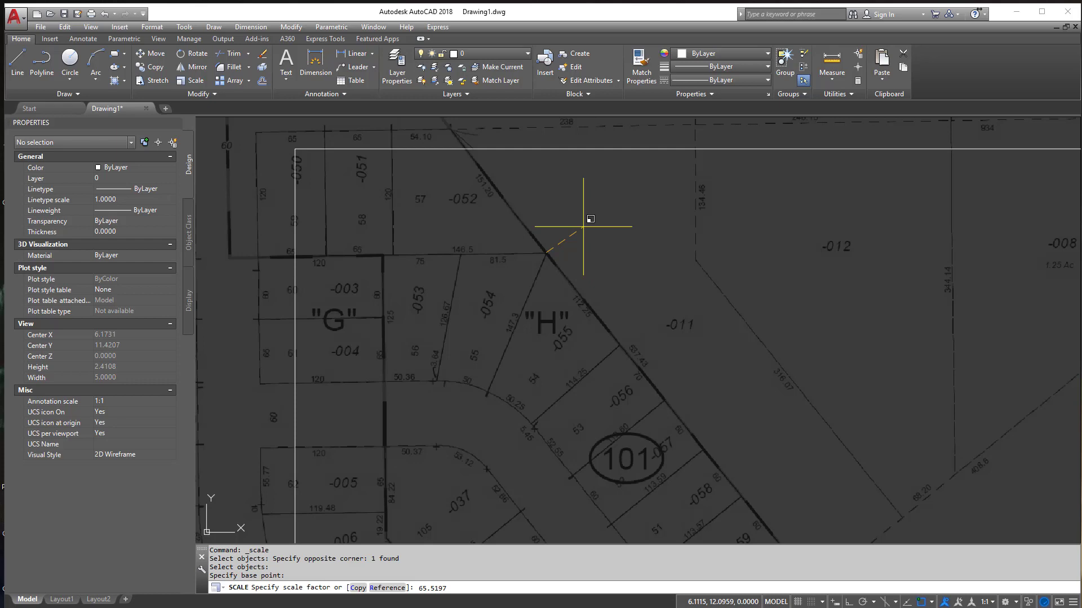
key(Return)
Measure the rescaled 81.5 edge of parcel -054 with the distance tool
scroll(555, 282, down, 15)
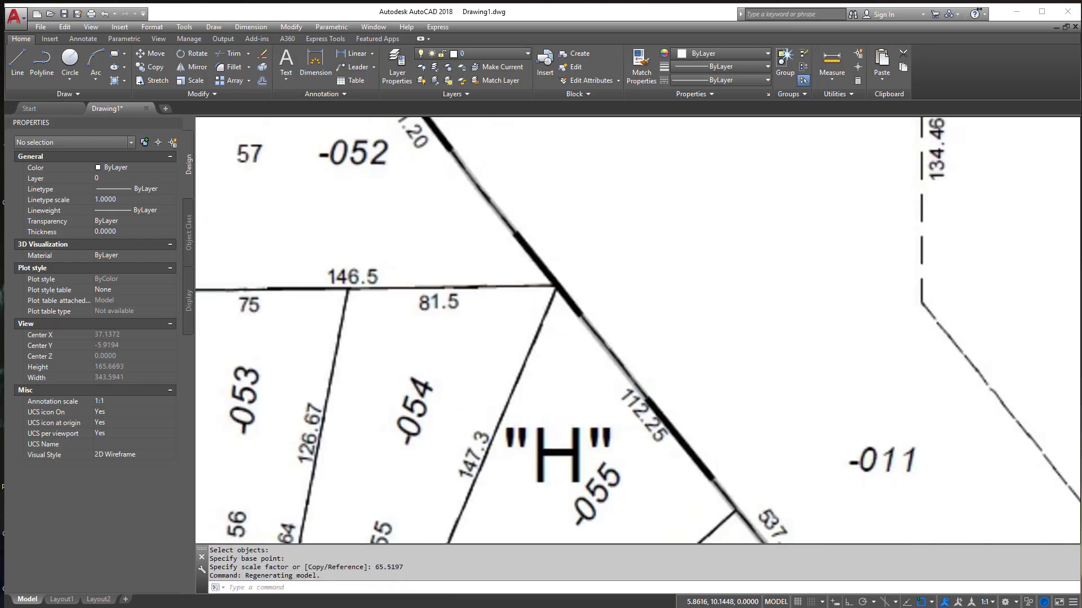
scroll(438, 293, up, 2)
key(Escape)
key(Escape)
key(Escape)
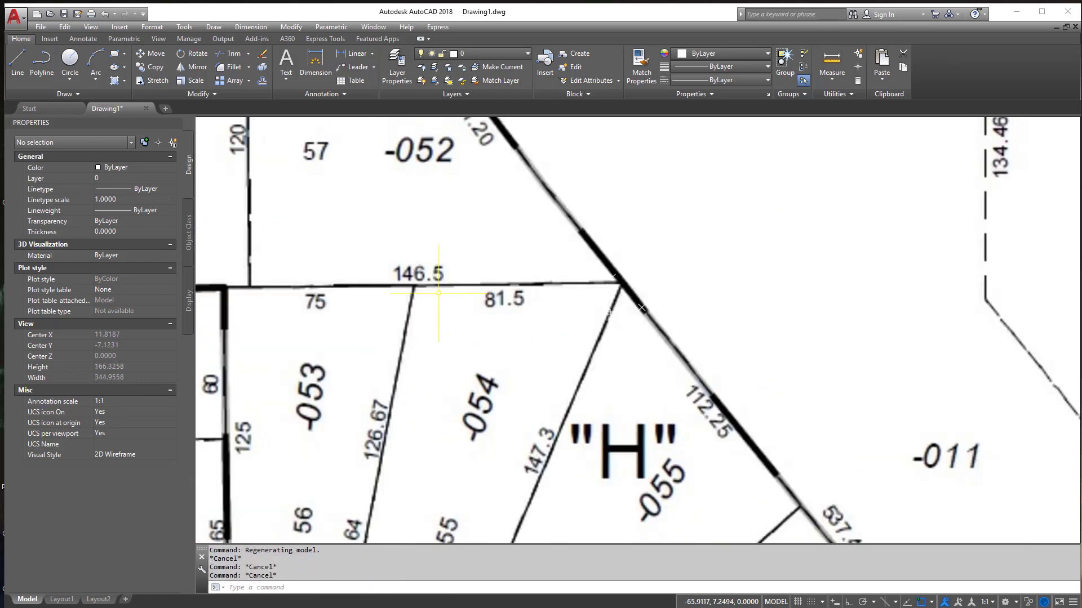
text(dist)
key(Return)
key(Escape)
key(Escape)
key(Escape)
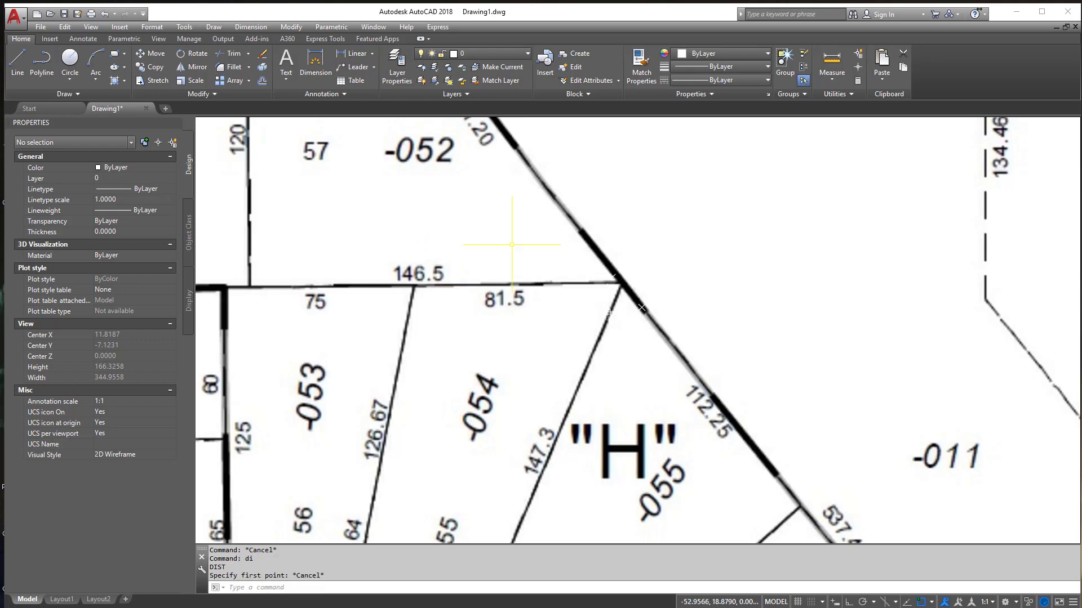
click(831, 63)
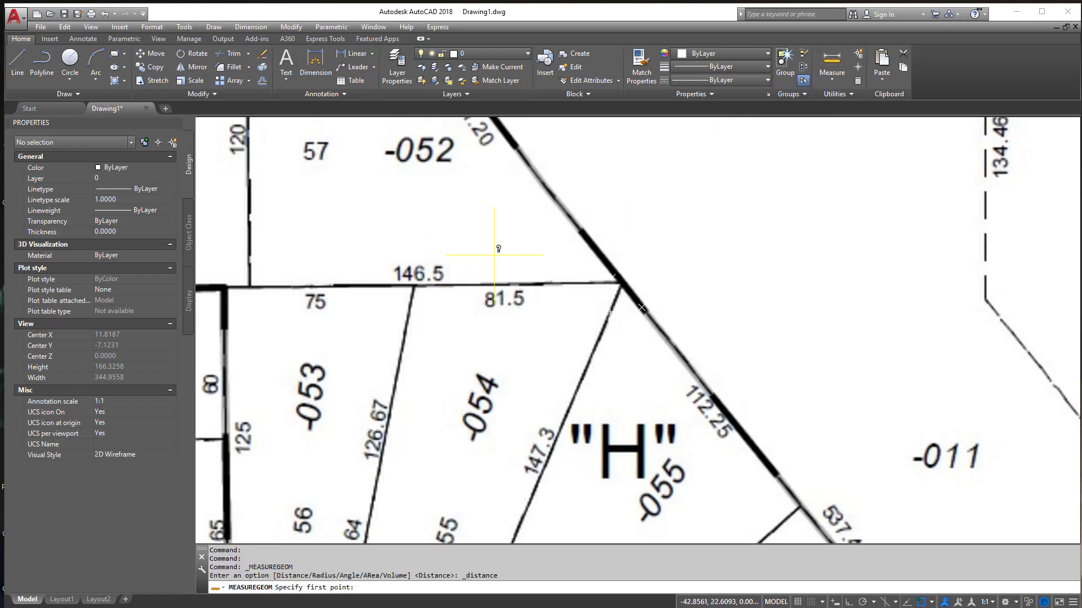
click(414, 286)
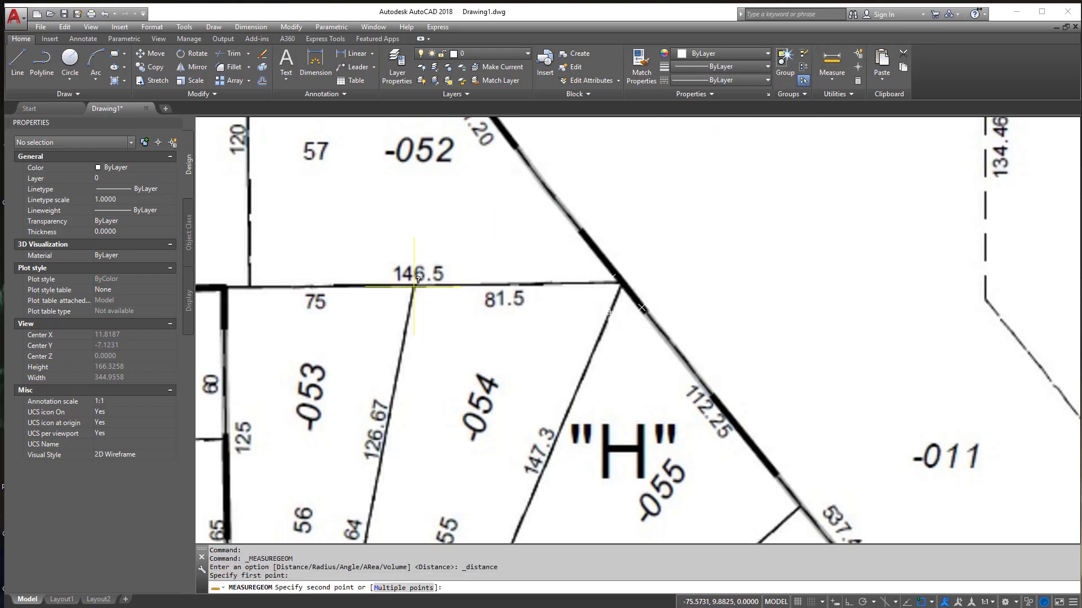
click(622, 283)
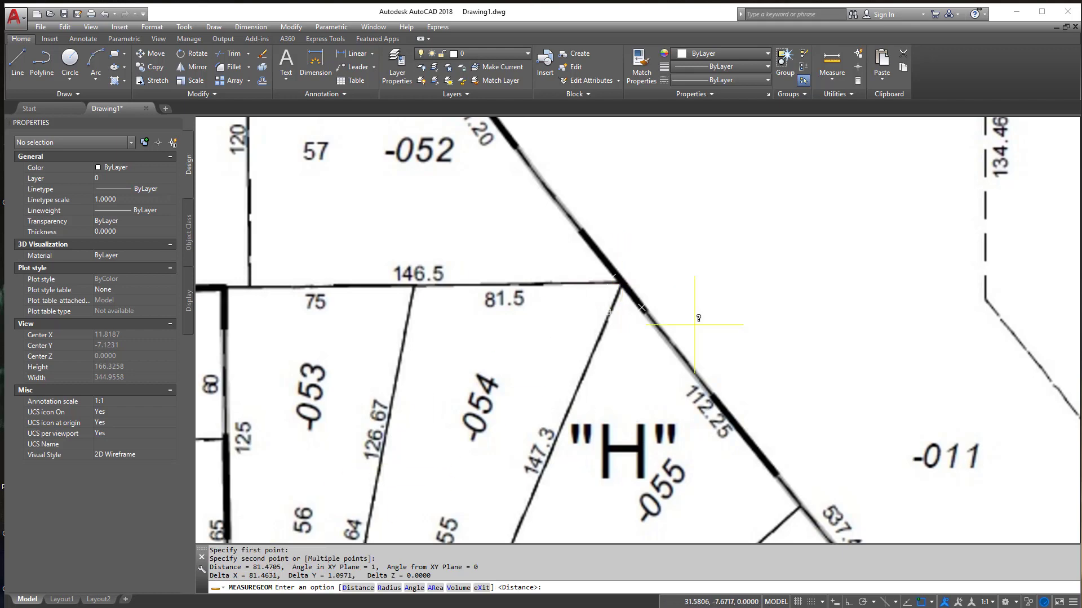
scroll(616, 267, down, 1)
key(Escape)
key(Escape)
key(Escape)
key(Escape)
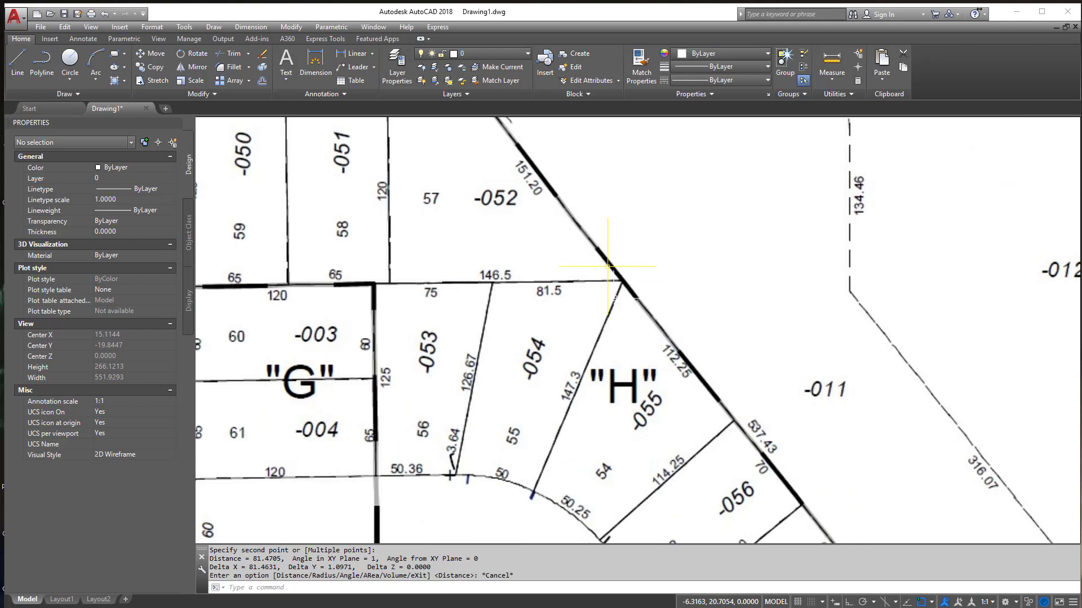
Re-measure the 81.5 edge from its start to the parcel corner, reading 81.4595
scroll(620, 285, down, 5)
scroll(577, 283, up, 1)
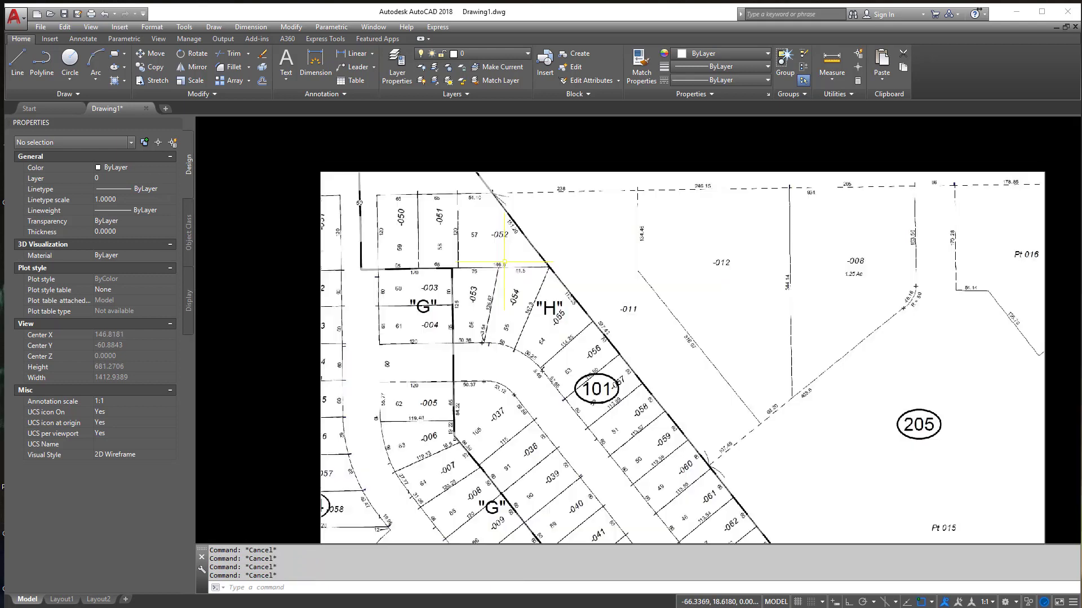
scroll(496, 263, up, 3)
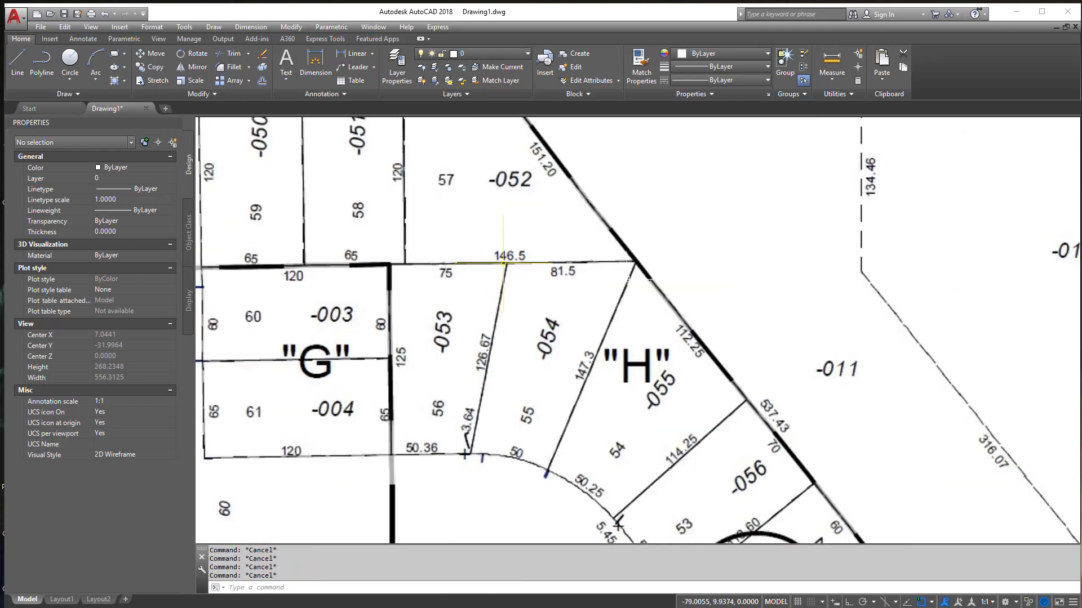
scroll(505, 265, up, 2)
click(831, 63)
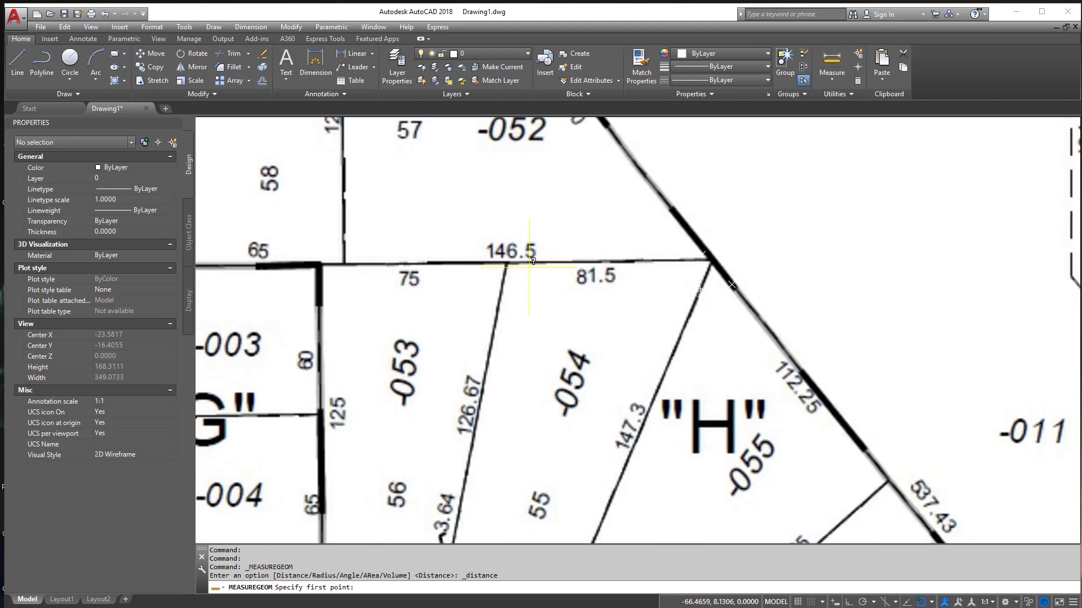
scroll(529, 271, up, 4)
click(478, 253)
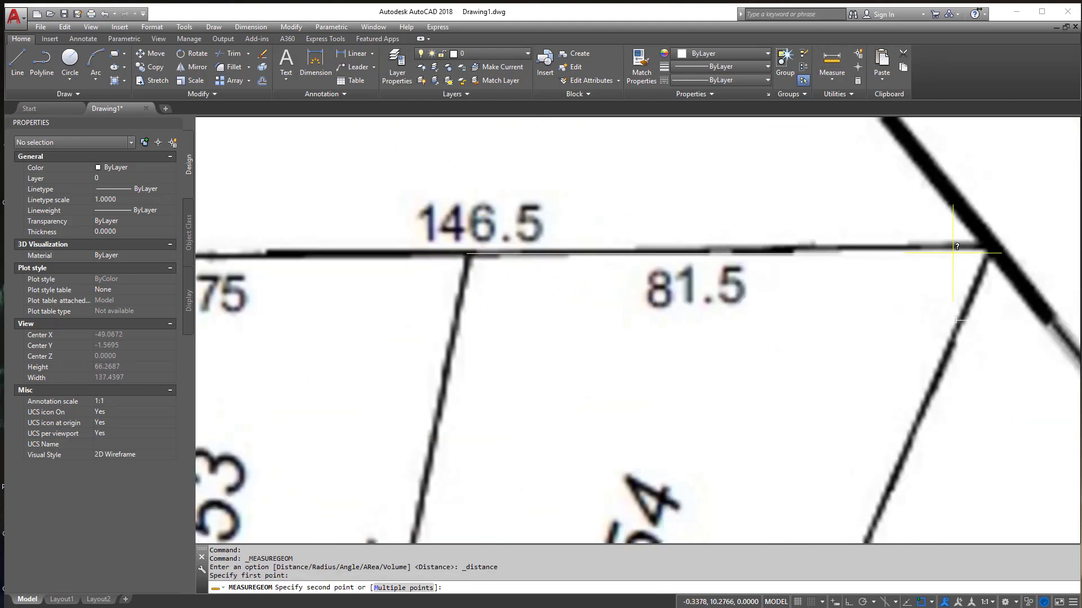
click(991, 244)
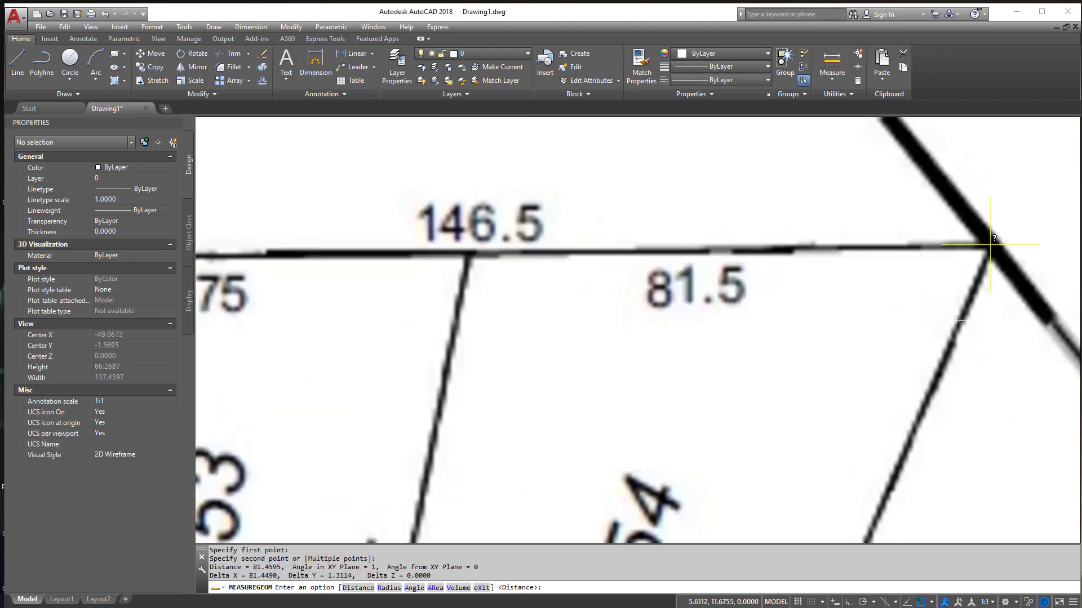
key(Escape)
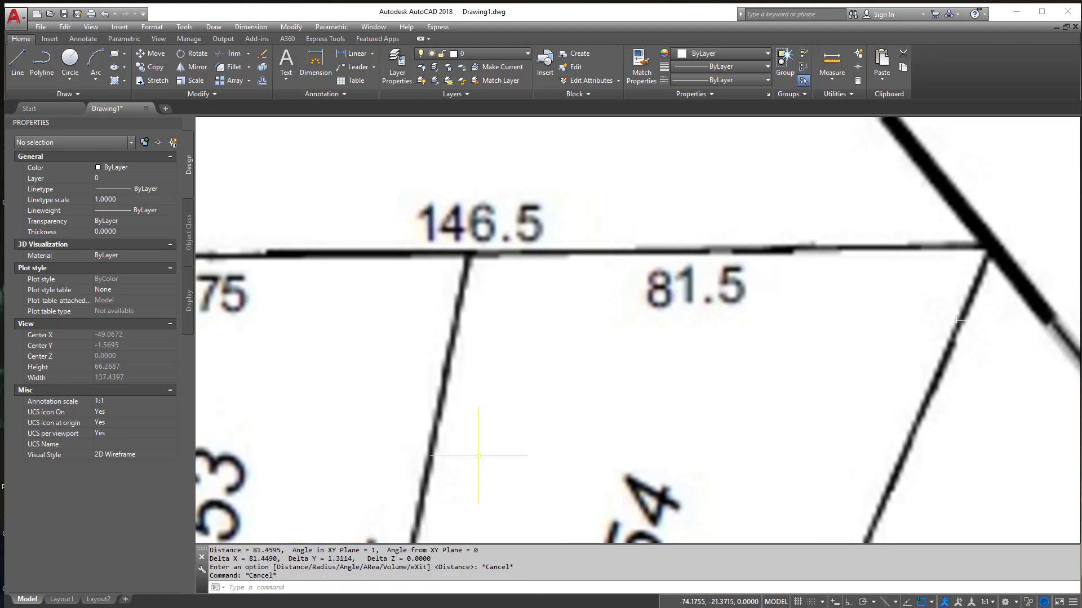
scroll(563, 303, down, 10)
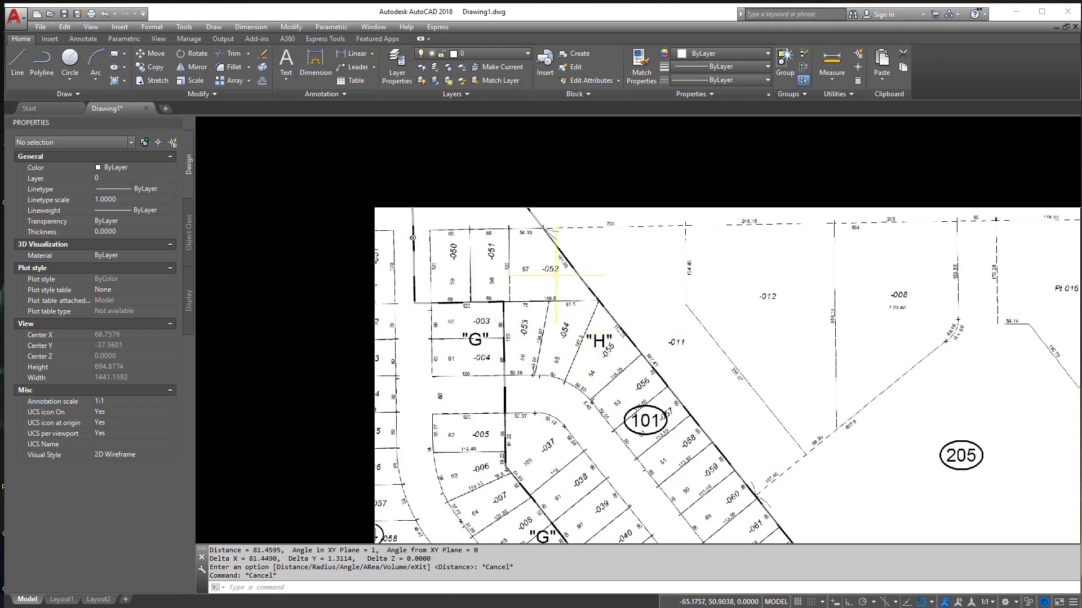
Select the Map image, switch on Background Transparency, and redock the Properties palette
scroll(555, 307, up, 4)
scroll(541, 282, down, 6)
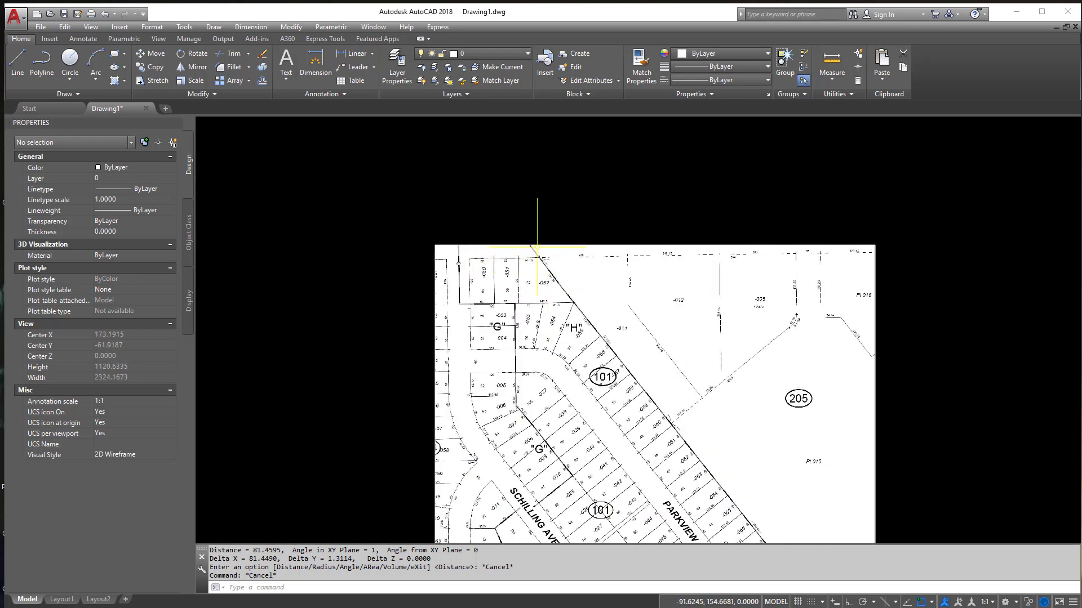
click(572, 244)
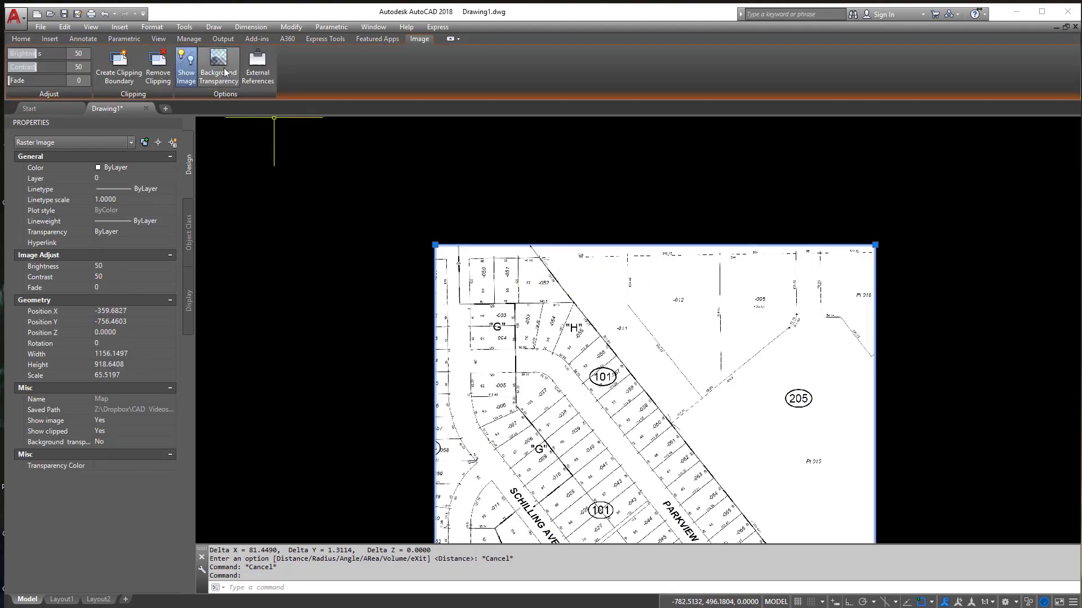
click(225, 72)
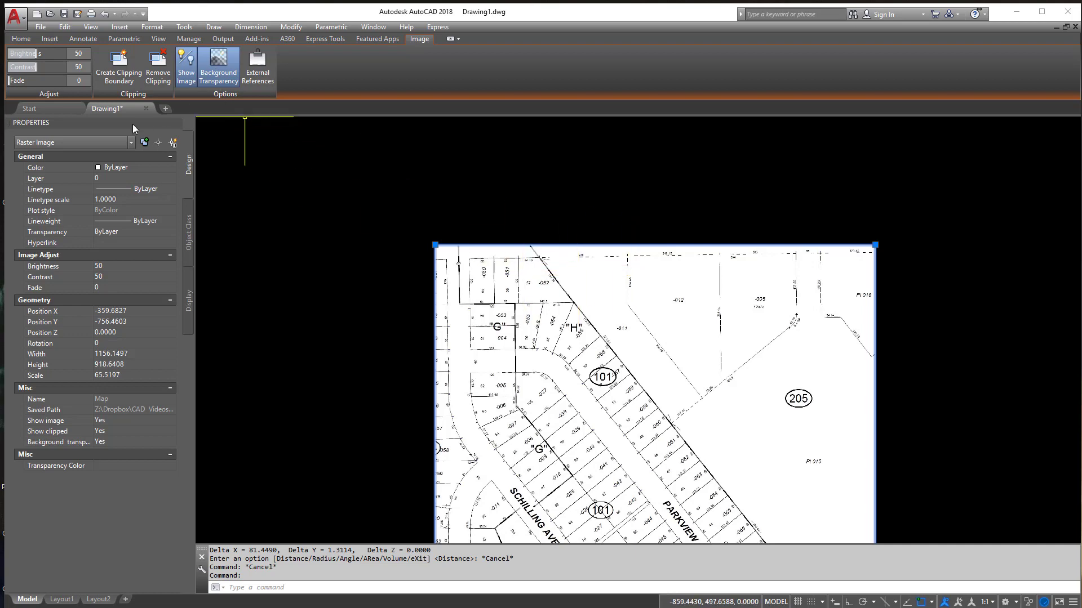
mouse_move(86, 125)
mouse_down()
mouse_move(366, 160)
mouse_move(372, 172)
mouse_move(349, 171)
mouse_up()
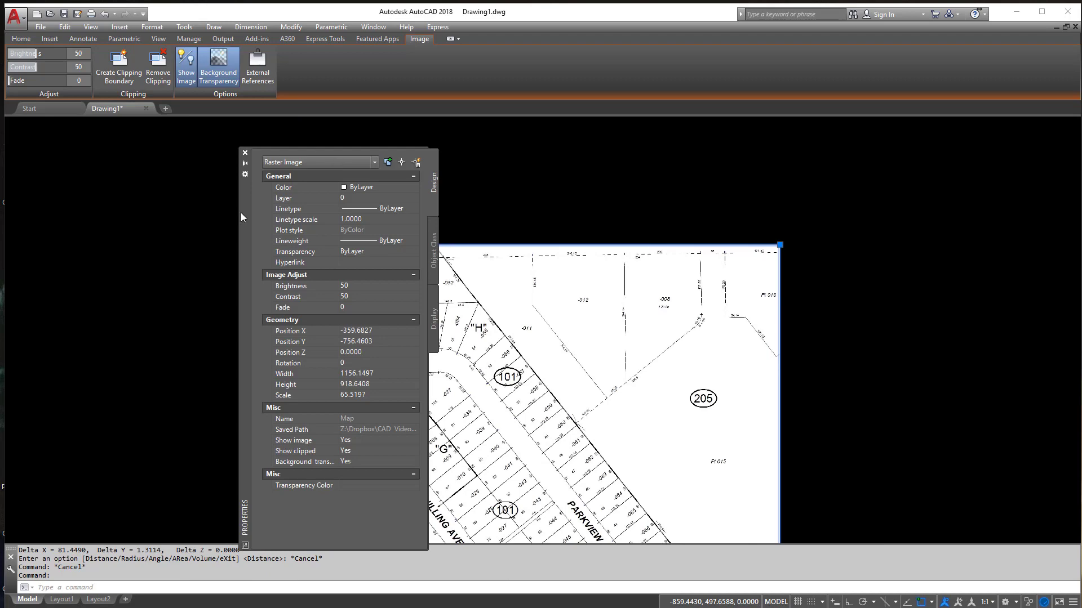
drag(241, 214, 19, 204)
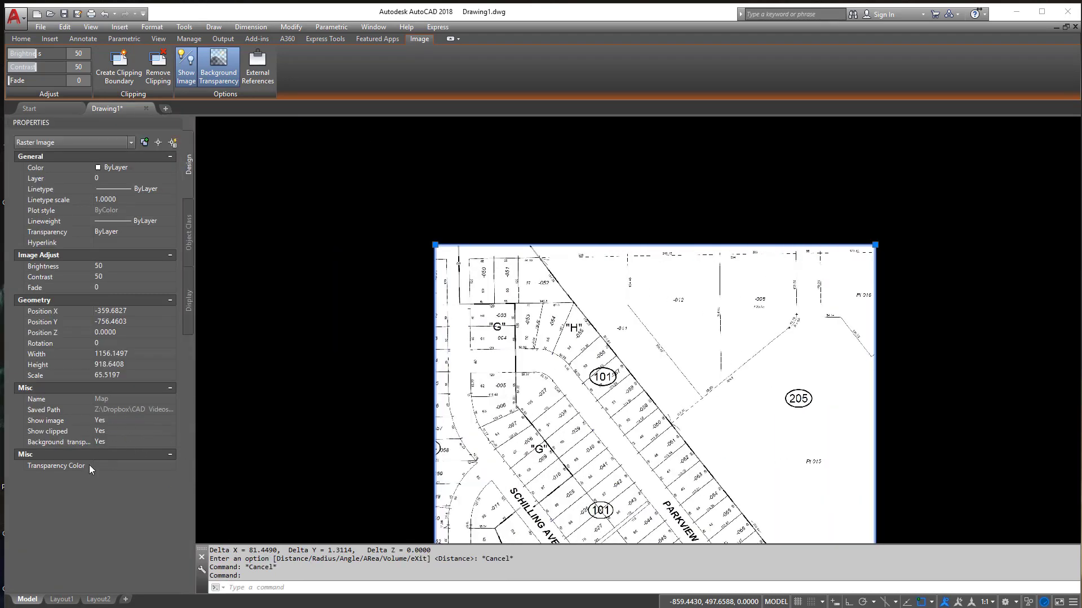
Set the image's transparency colour to the white sampled from the map background
click(169, 465)
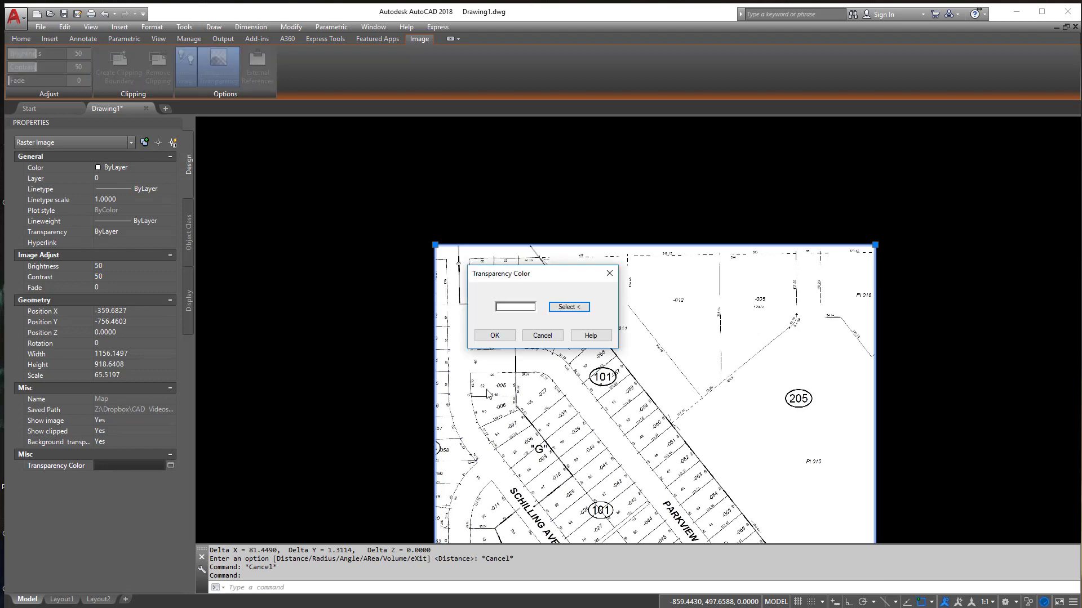
click(570, 309)
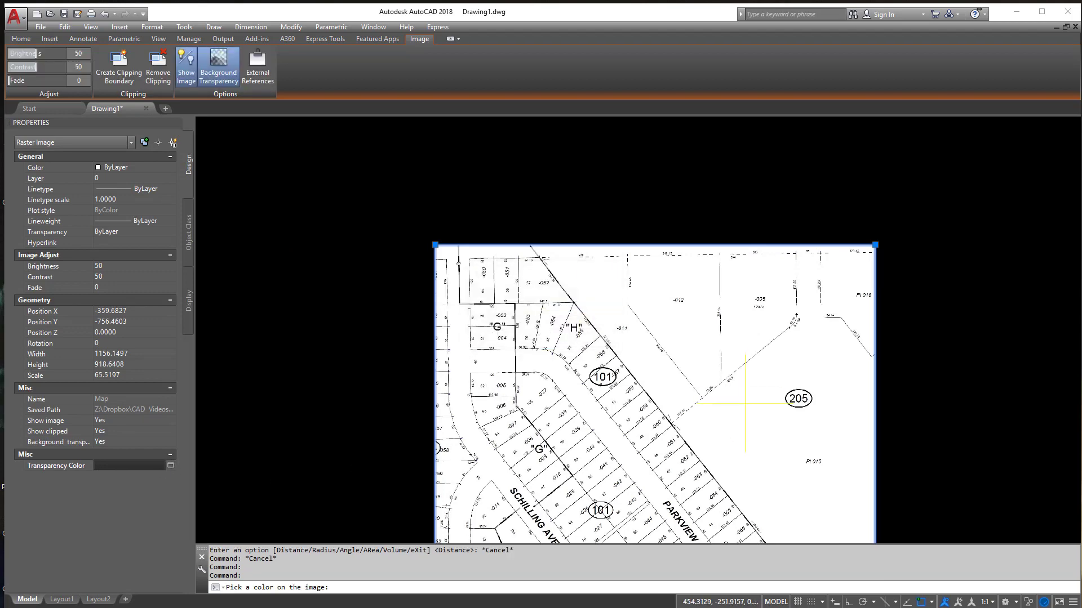
click(738, 427)
click(495, 336)
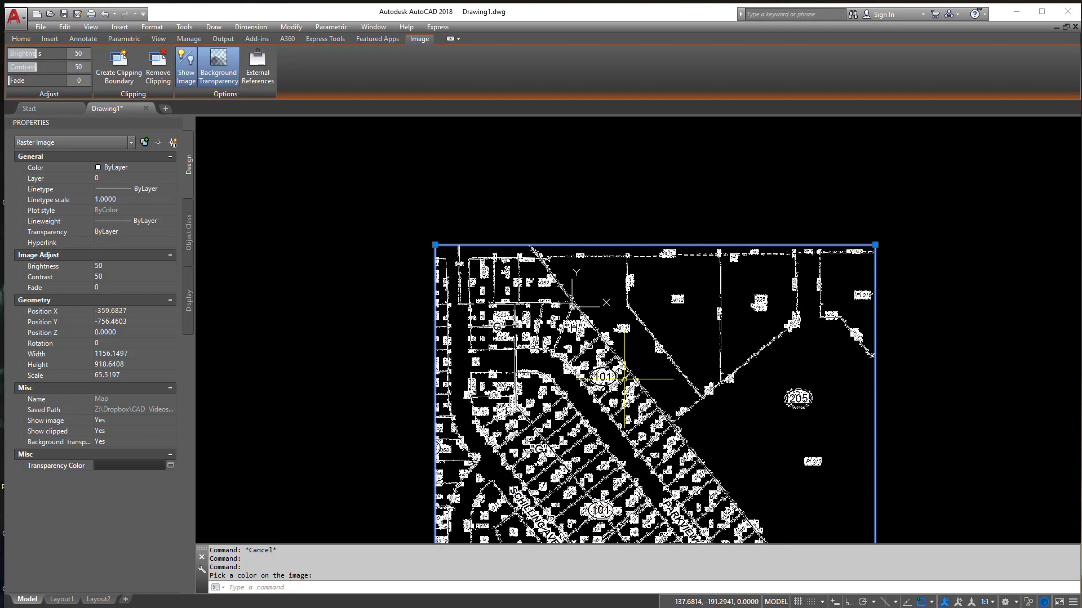
scroll(560, 302, up, 3)
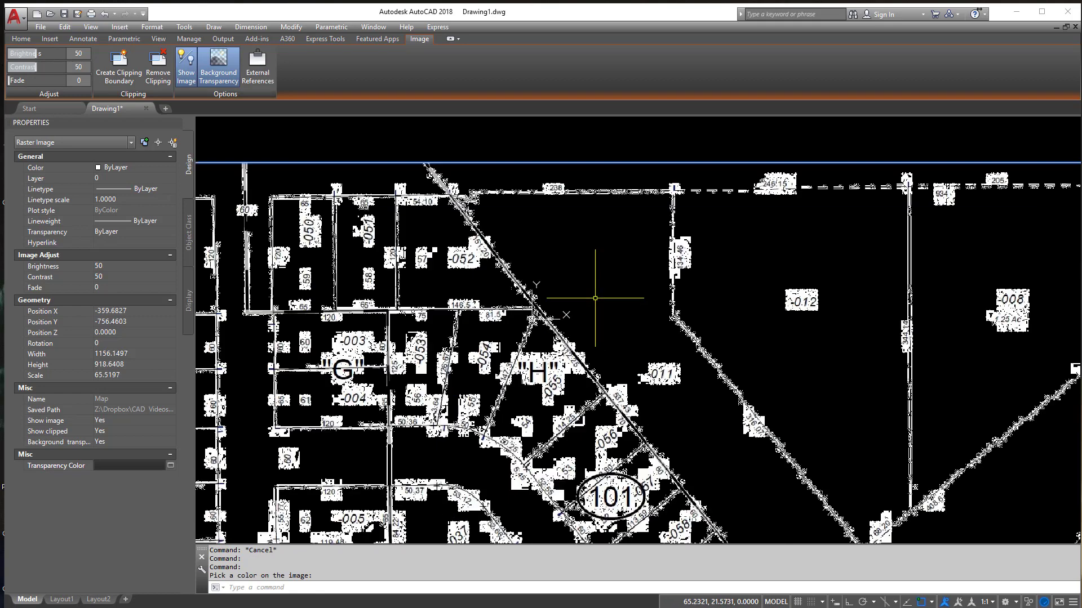
scroll(580, 314, up, 3)
scroll(572, 266, down, 6)
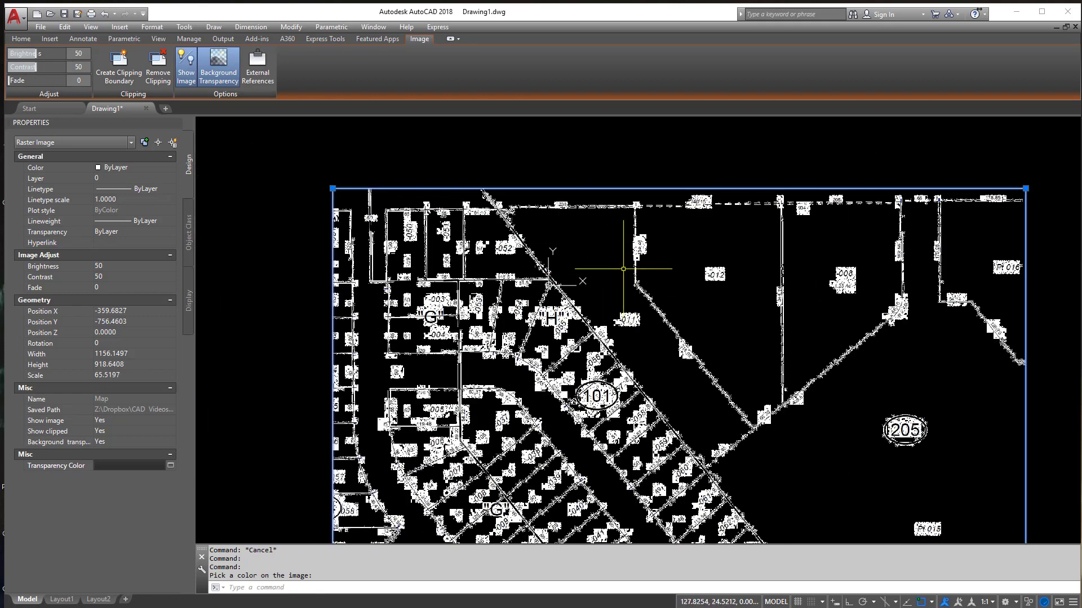
scroll(538, 278, up, 5)
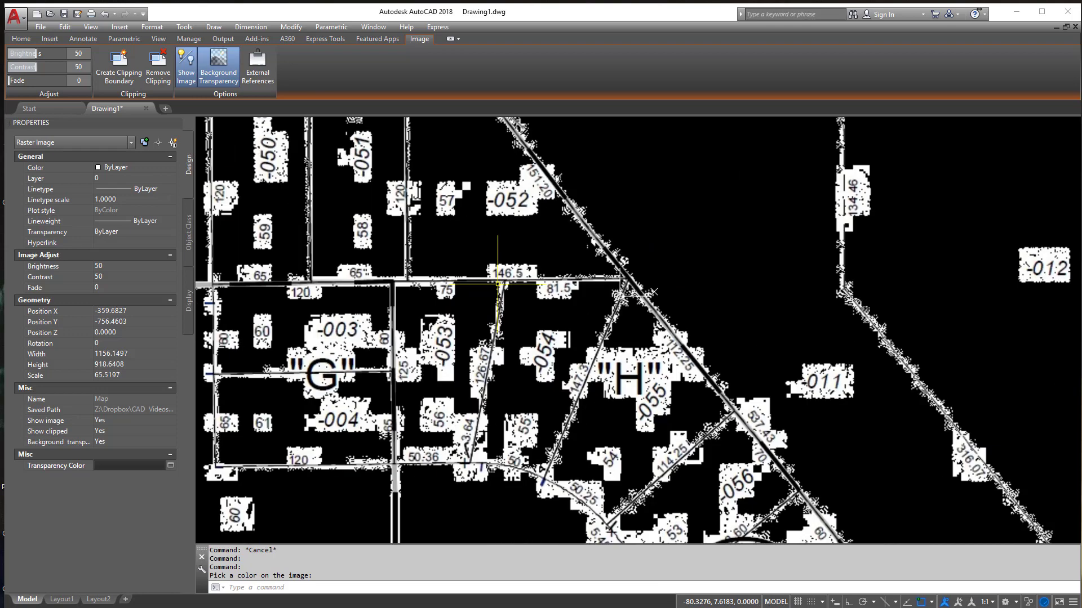
scroll(570, 297, down, 9)
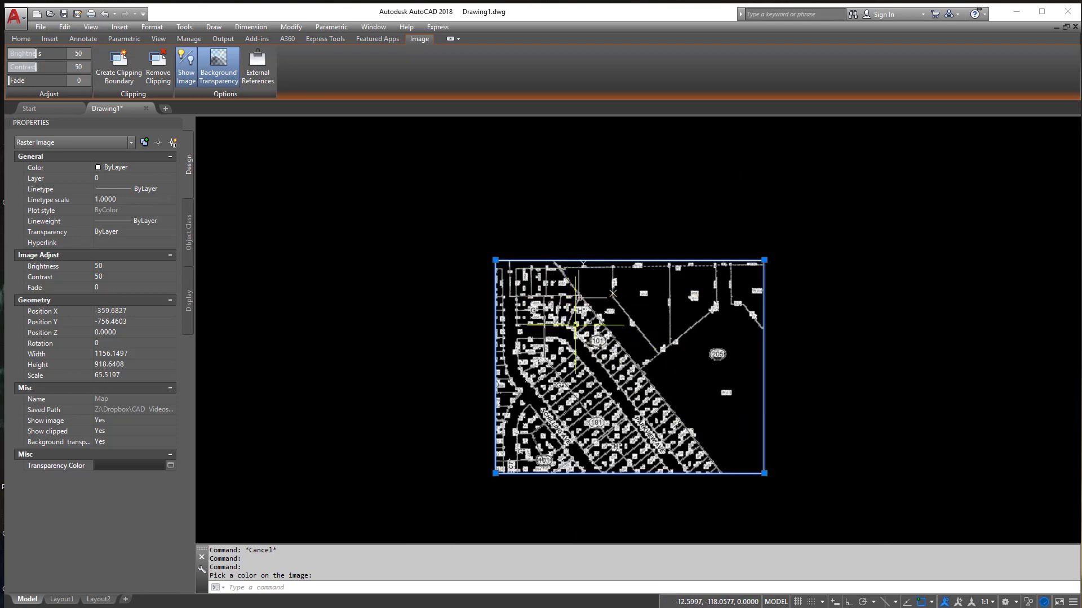
scroll(562, 339, up, 2)
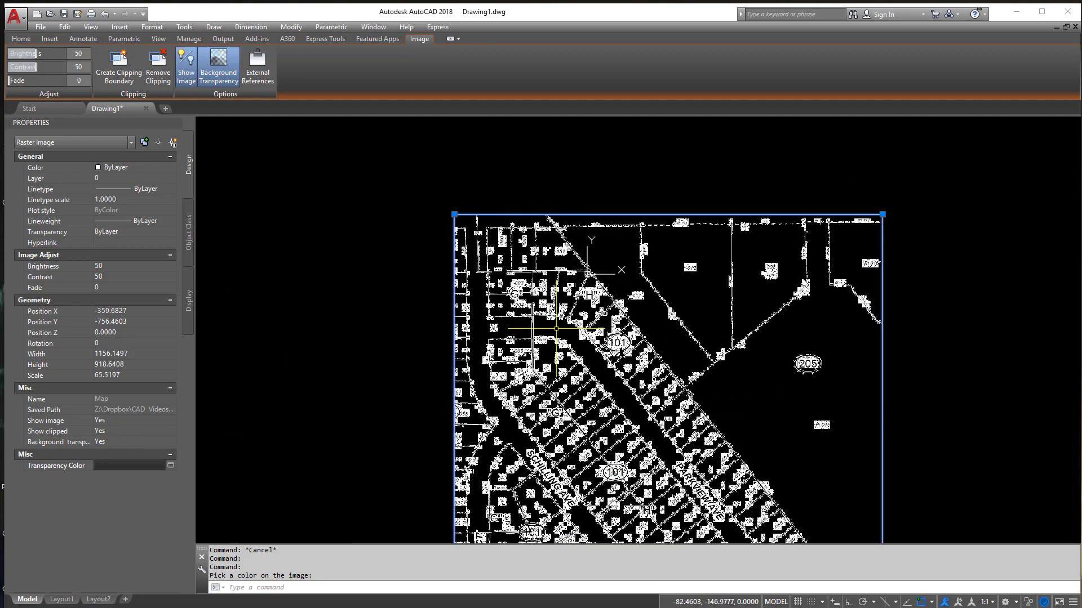
Cancel the pending prompts and close the Properties palette
key(Escape)
key(Escape)
key(Escape)
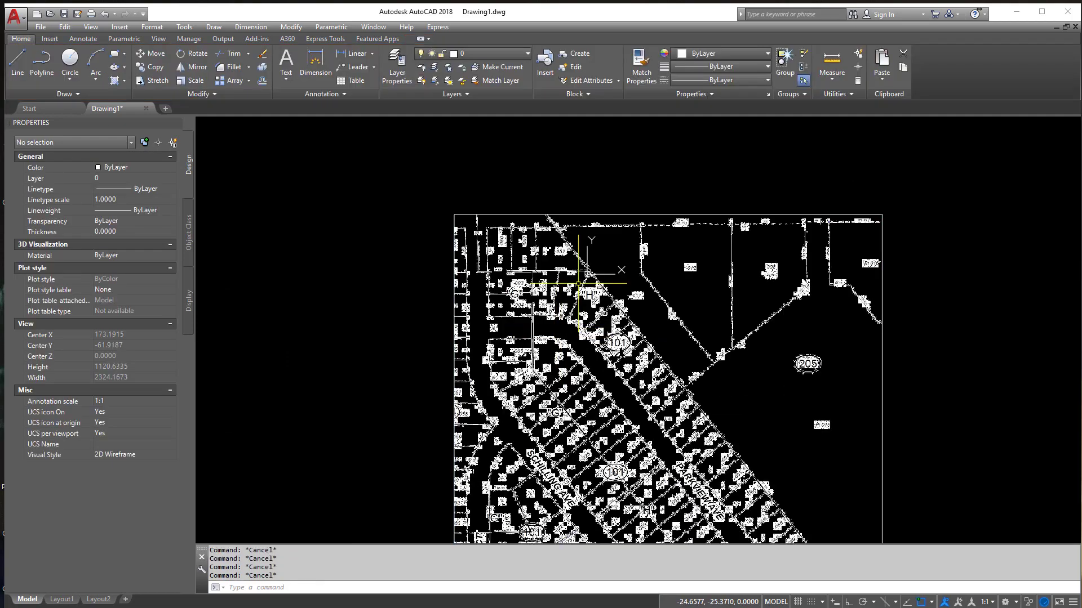
scroll(573, 279, up, 6)
text(pl)
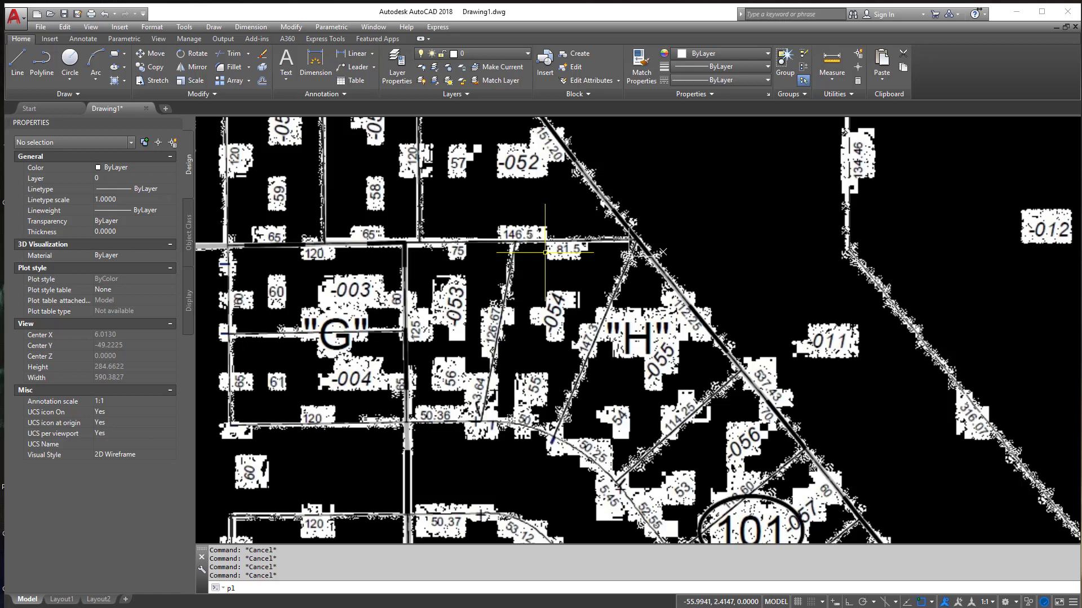
key(Escape)
key(Escape)
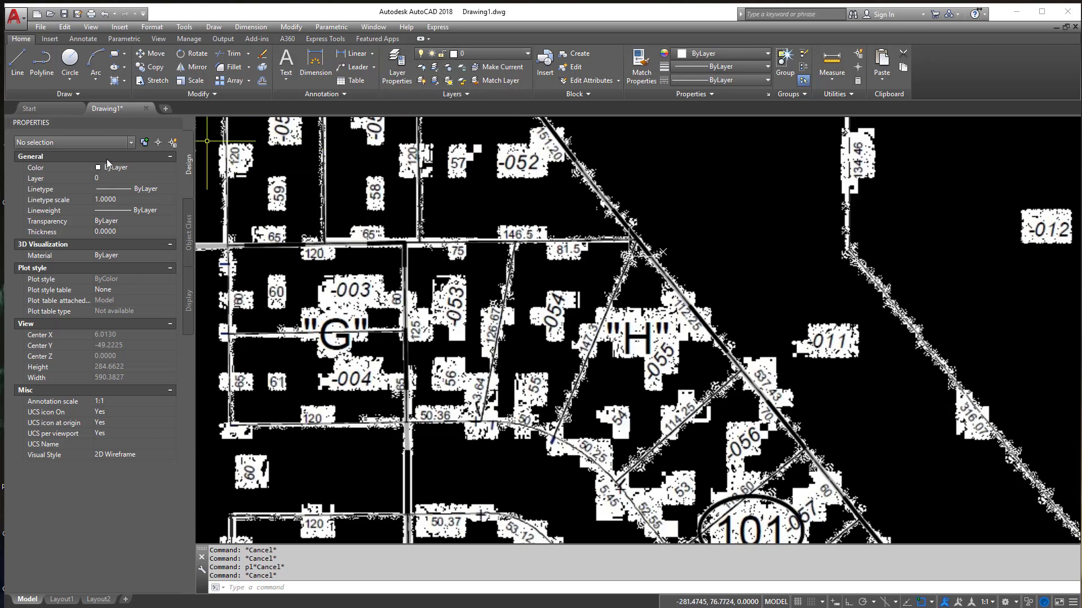
click(177, 124)
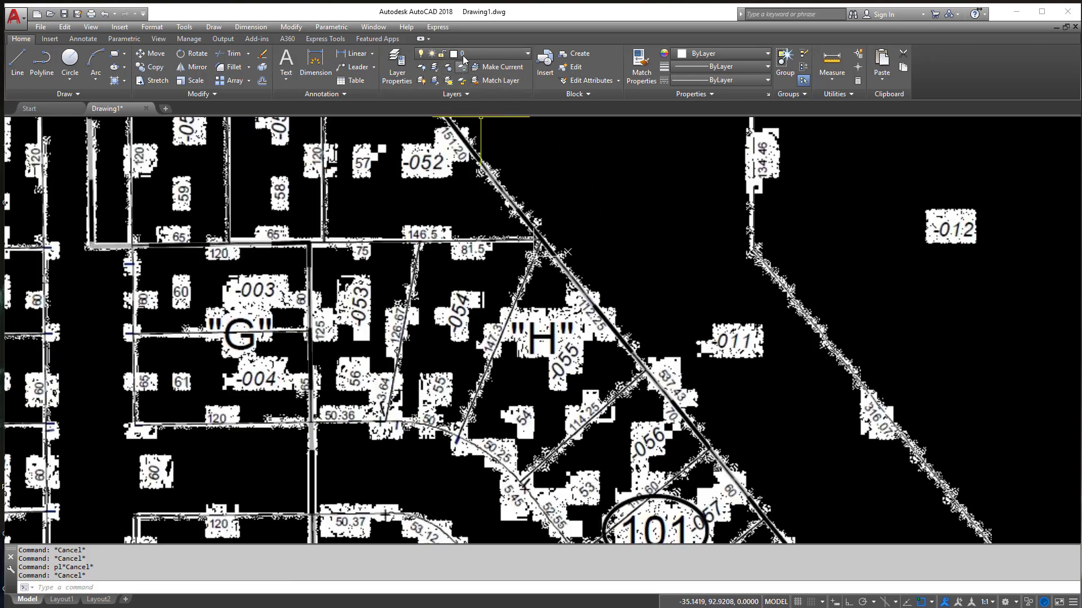
Set layer 0's colour to red (colour 1)
click(472, 58)
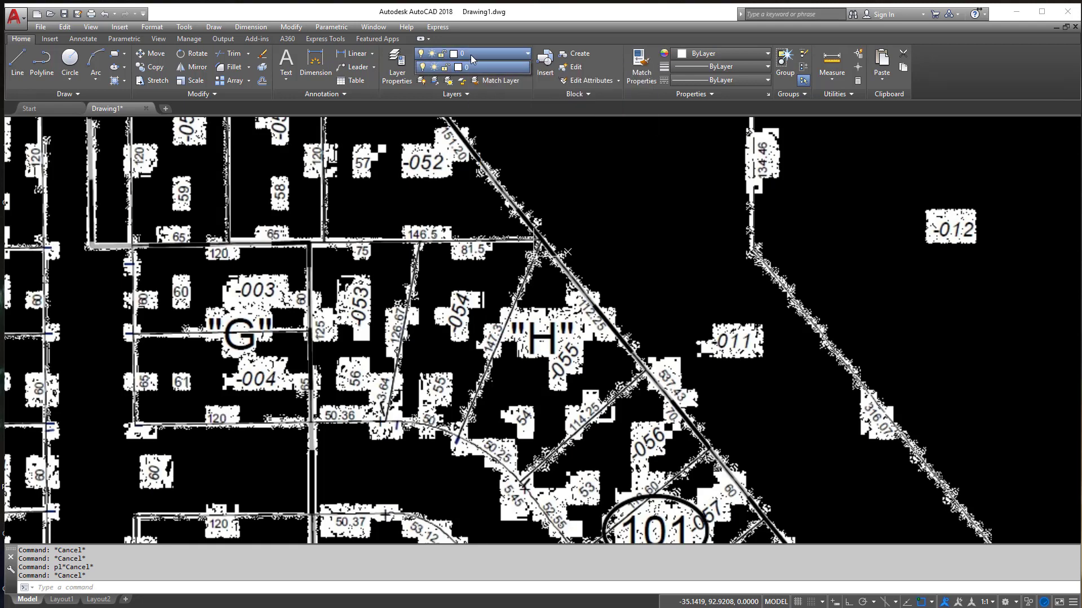
click(461, 66)
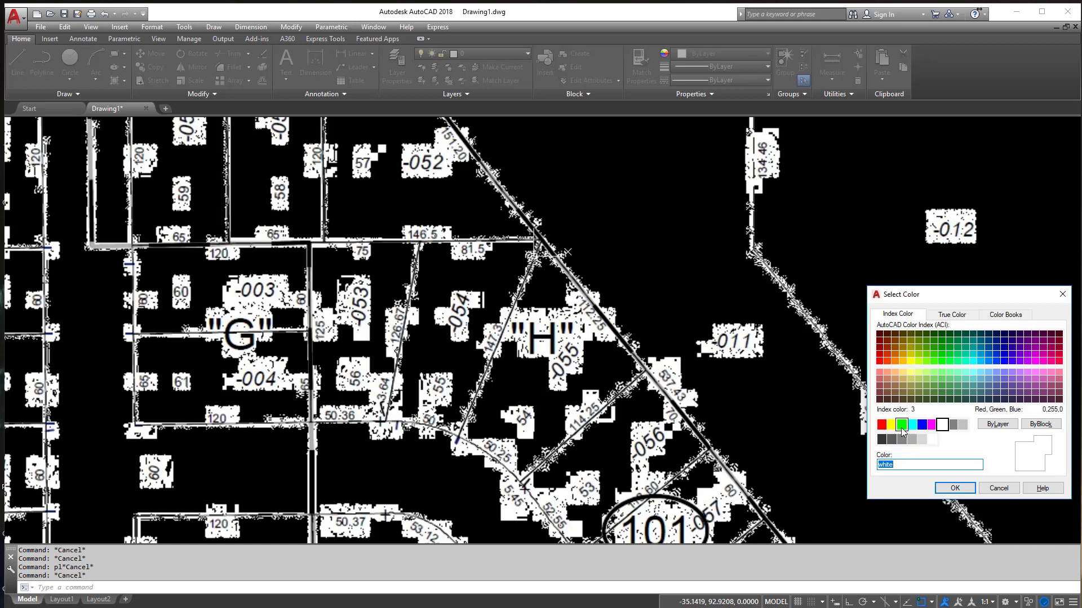
click(882, 427)
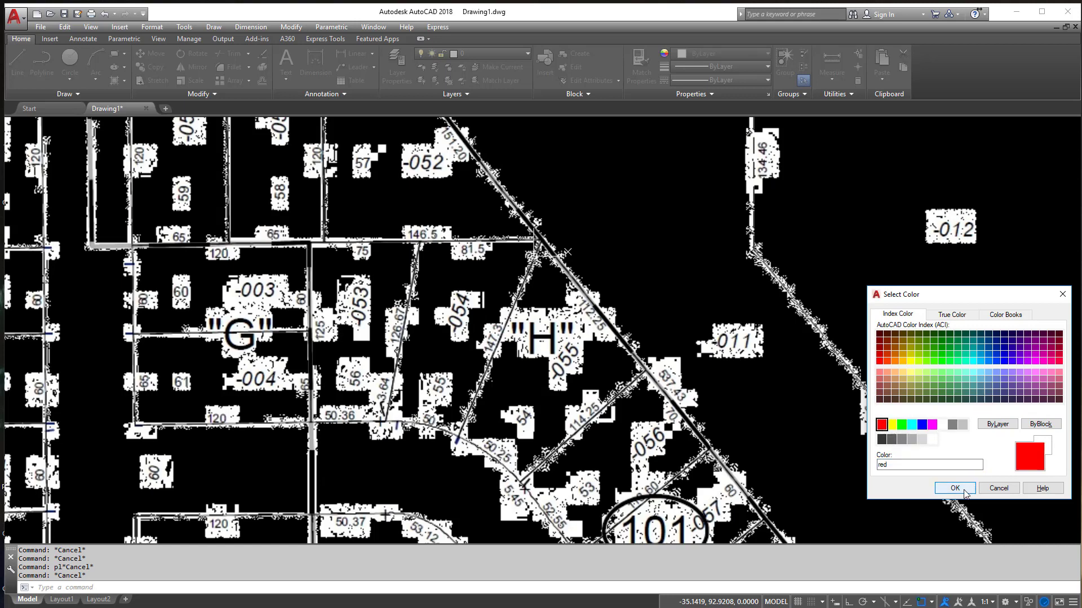
click(955, 488)
middle_drag(330, 203, 391, 213)
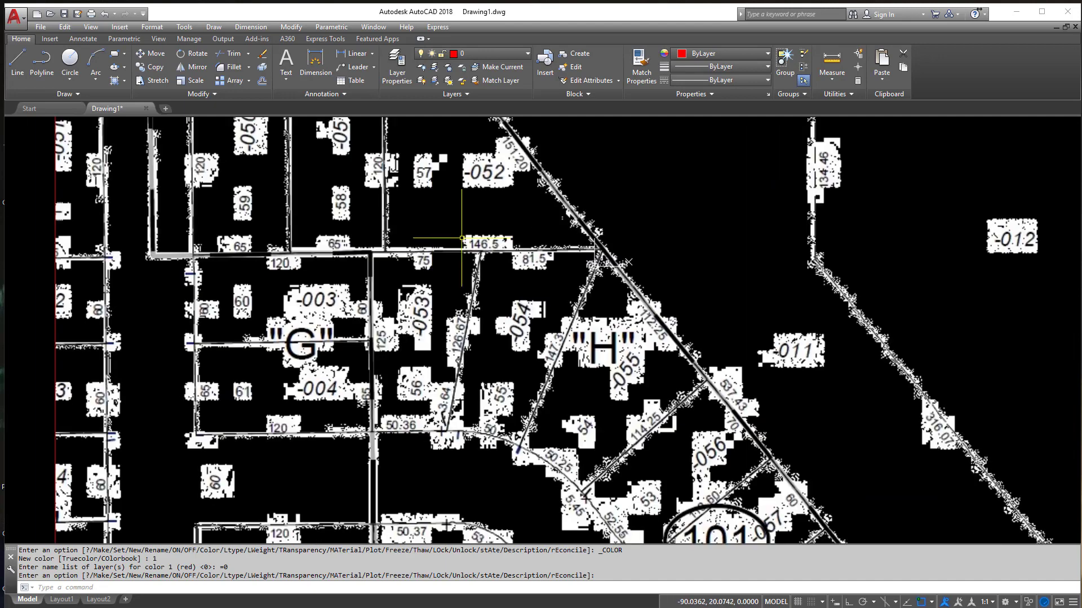
text(l)
key(Return)
scroll(383, 245, up, 4)
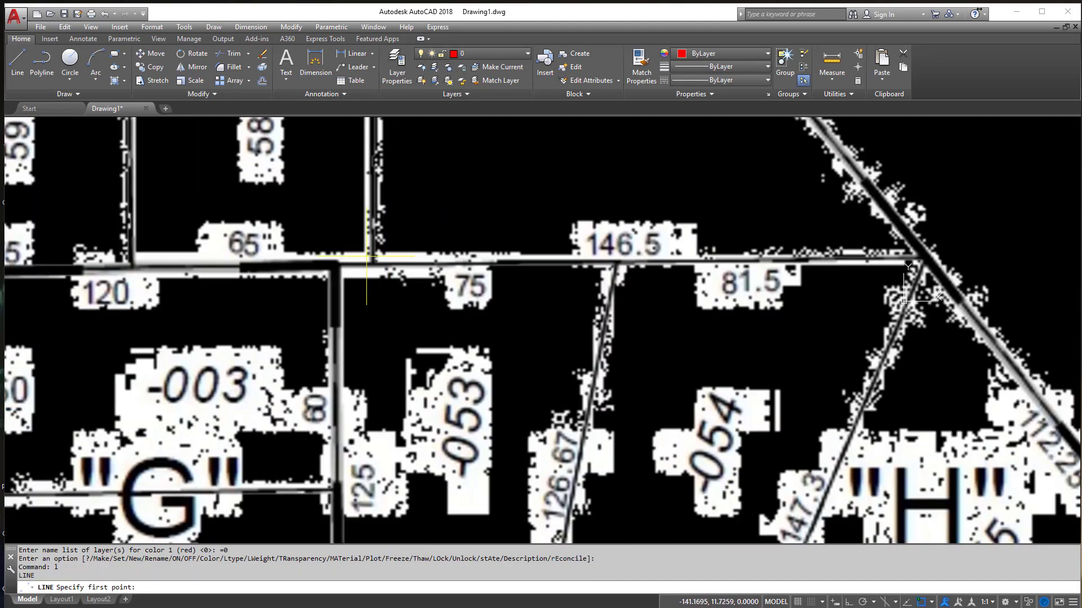
click(334, 263)
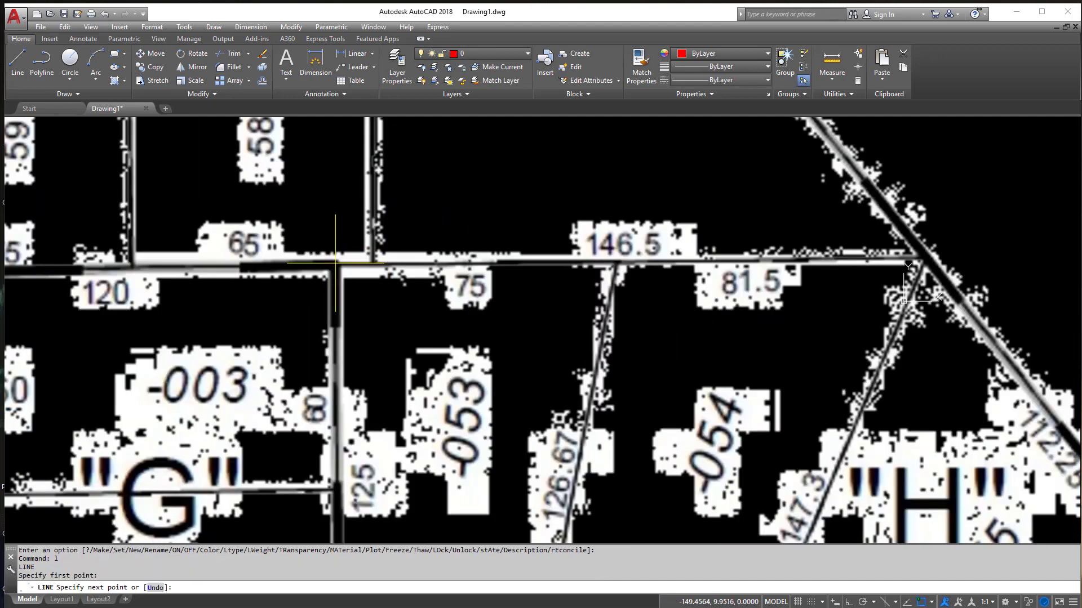
click(923, 260)
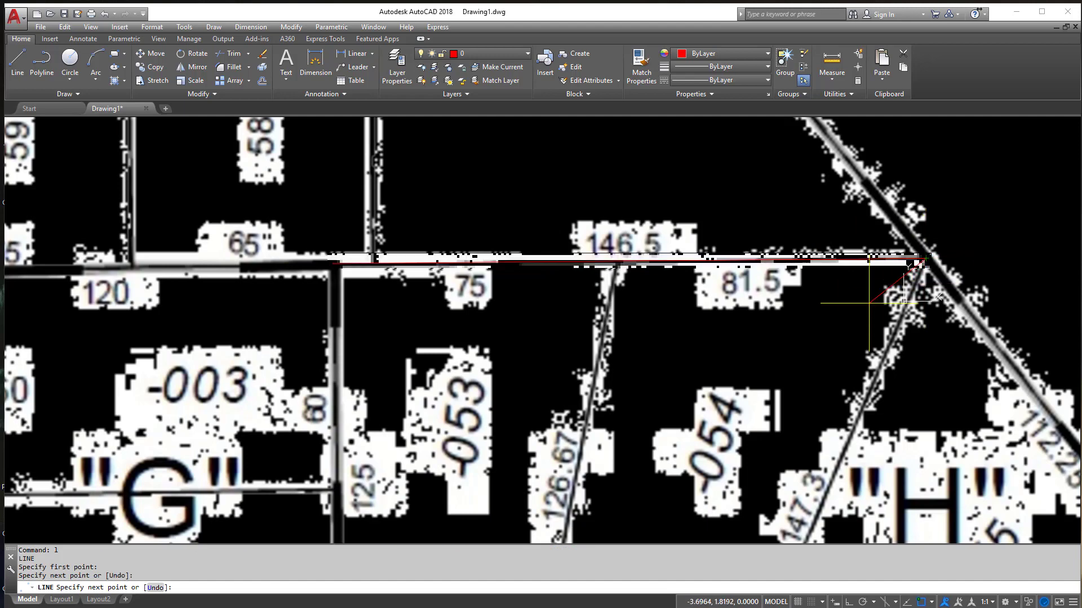
key(Escape)
key(Escape)
key(Escape)
key(Escape)
key(Escape)
mouse_move(768, 285)
middle_down()
mouse_move(749, 278)
mouse_move(652, 362)
middle_up()
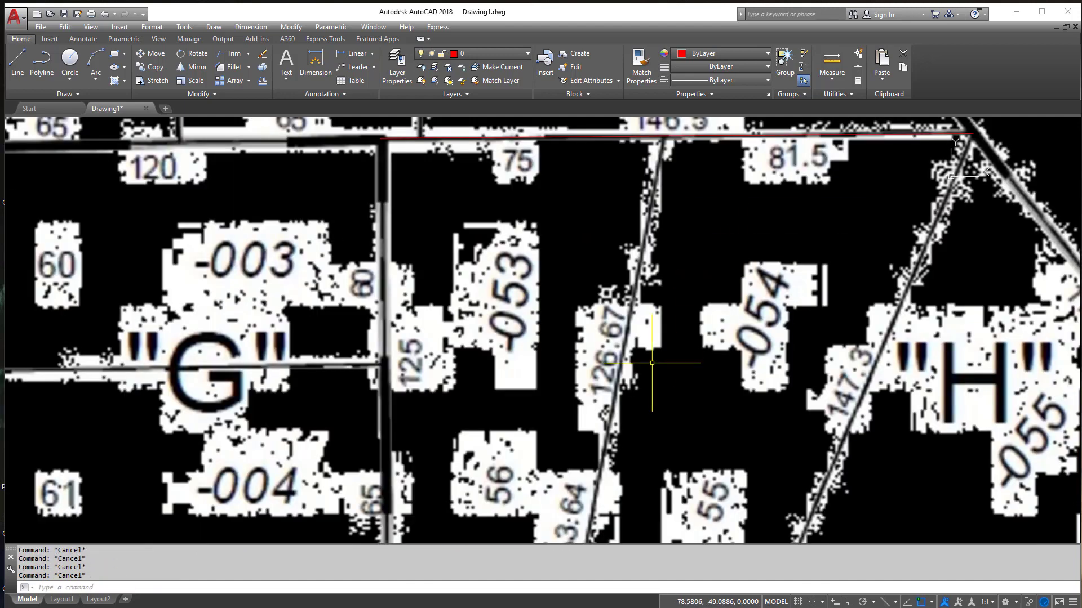
text(pl)
key(Return)
shift+right_click(679, 282)
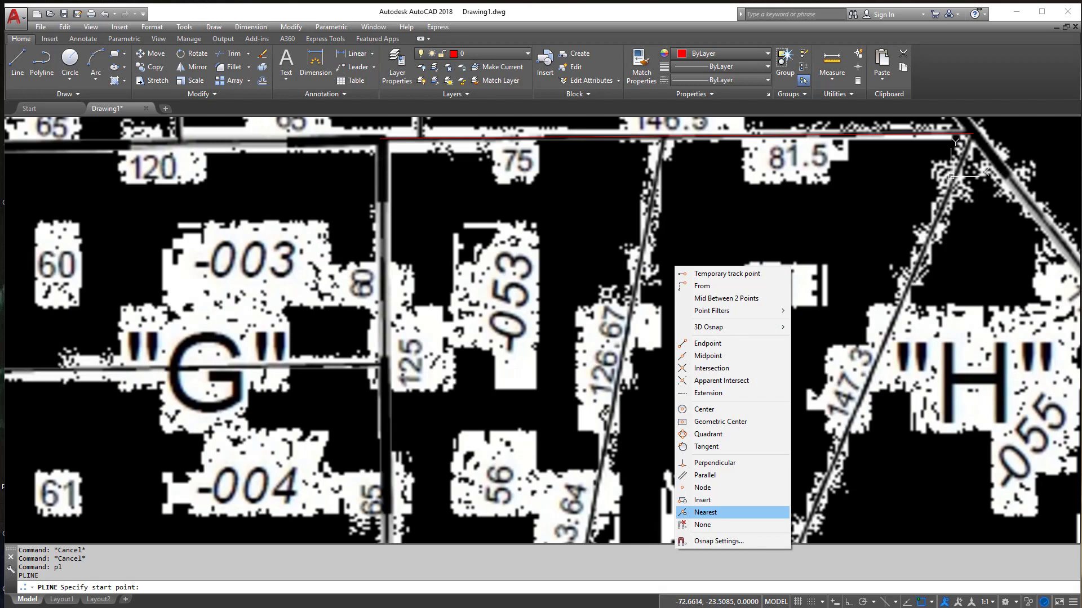
click(705, 512)
middle_drag(695, 261, 696, 273)
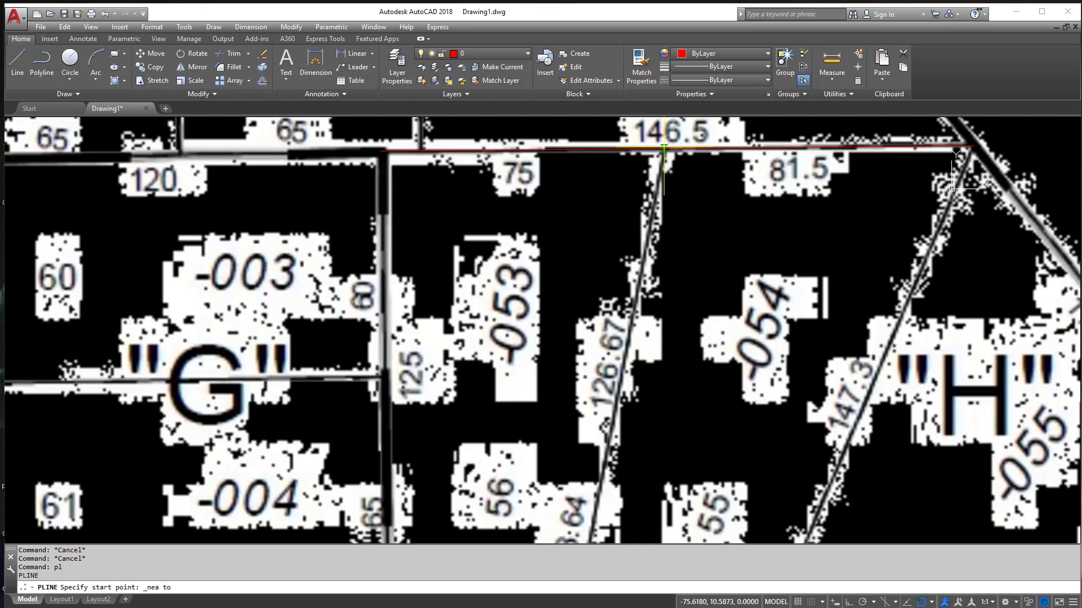
key(Escape)
key(Escape)
click(664, 148)
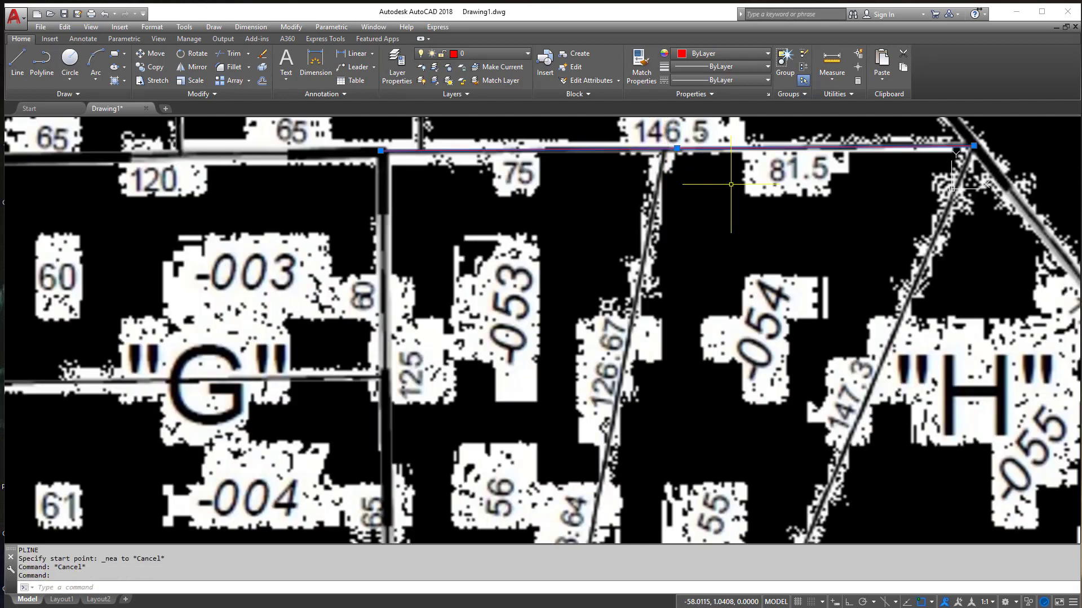
key(Delete)
text(pl)
Start a polyline at the top-right parcel corner and draw the 81.5 horizontal top edge
key(Return)
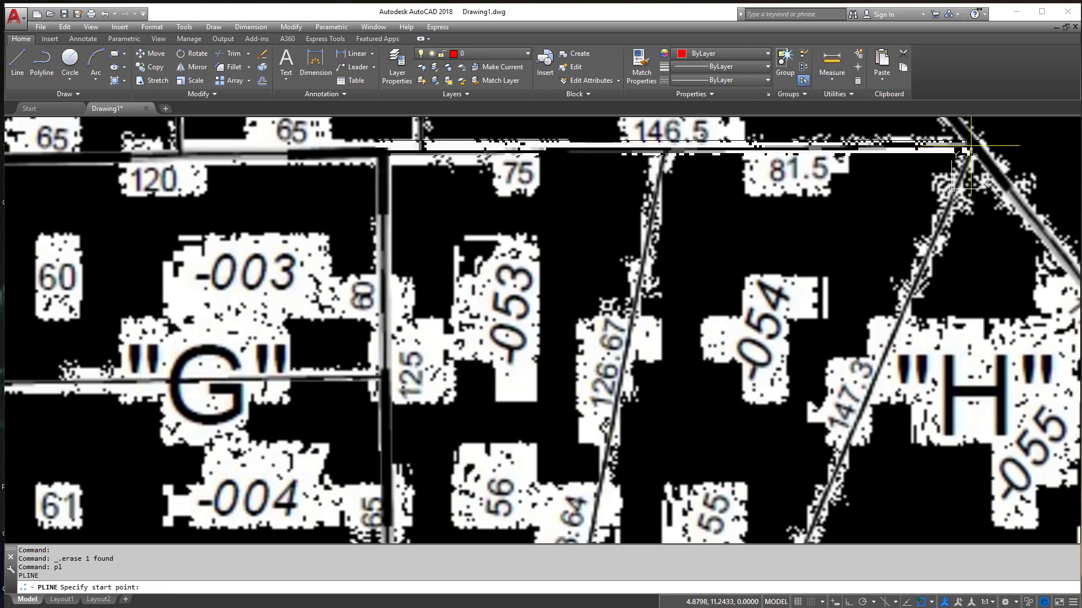
click(976, 145)
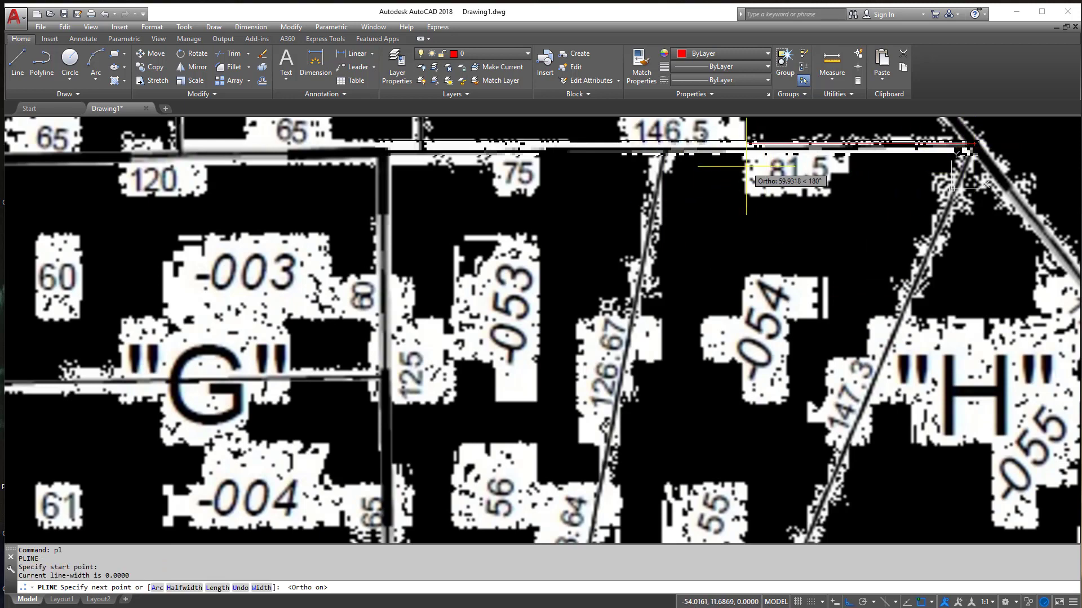
key(F8)
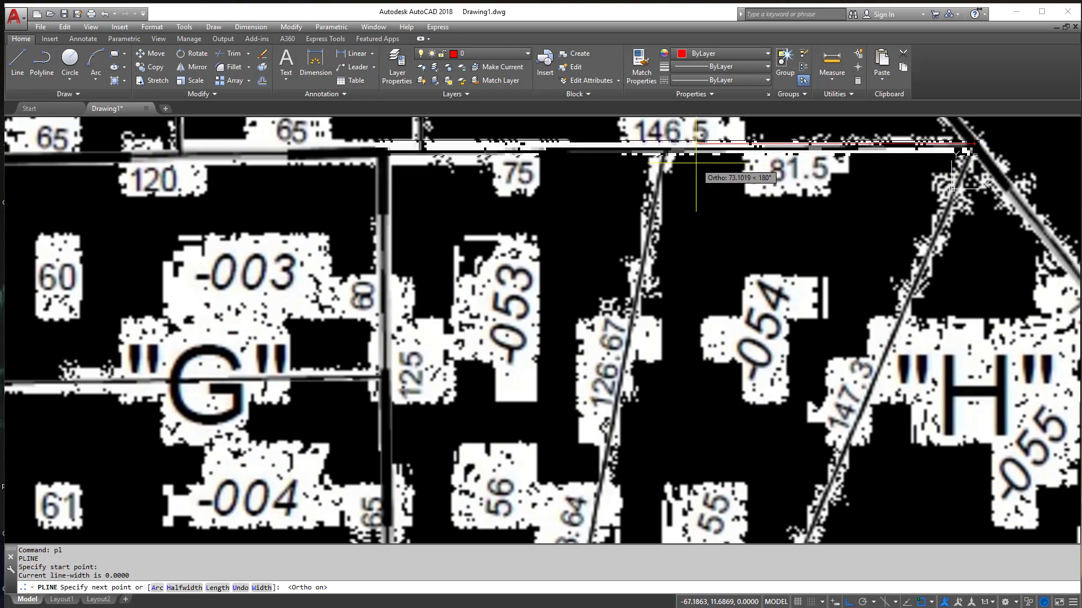
text(81.5)
key(Return)
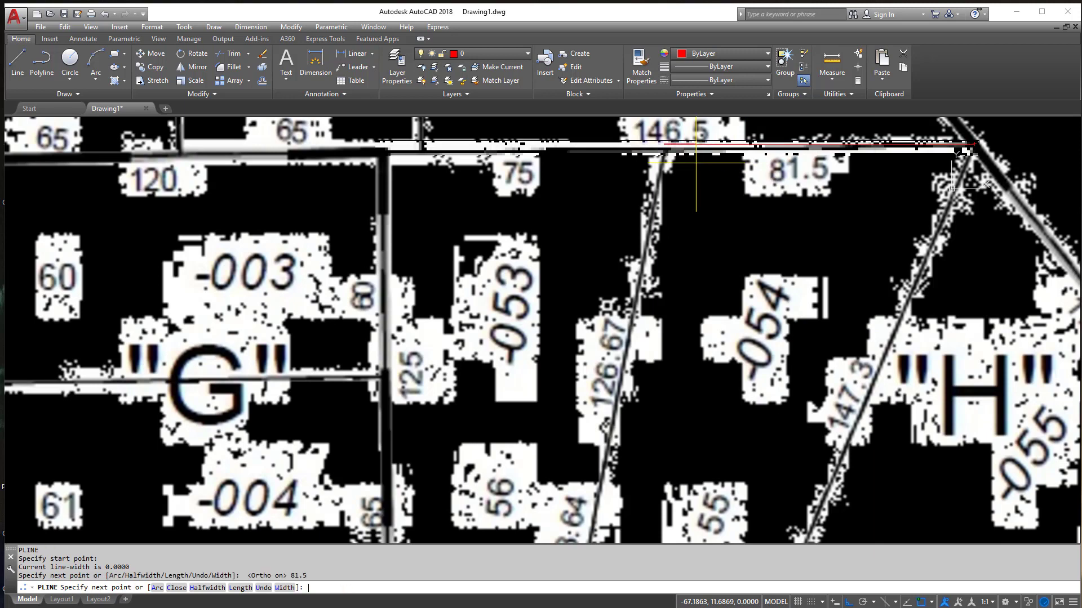
With Ortho off, add the 126.67 segment down the slanted boundary and finish the polyline
key(F8)
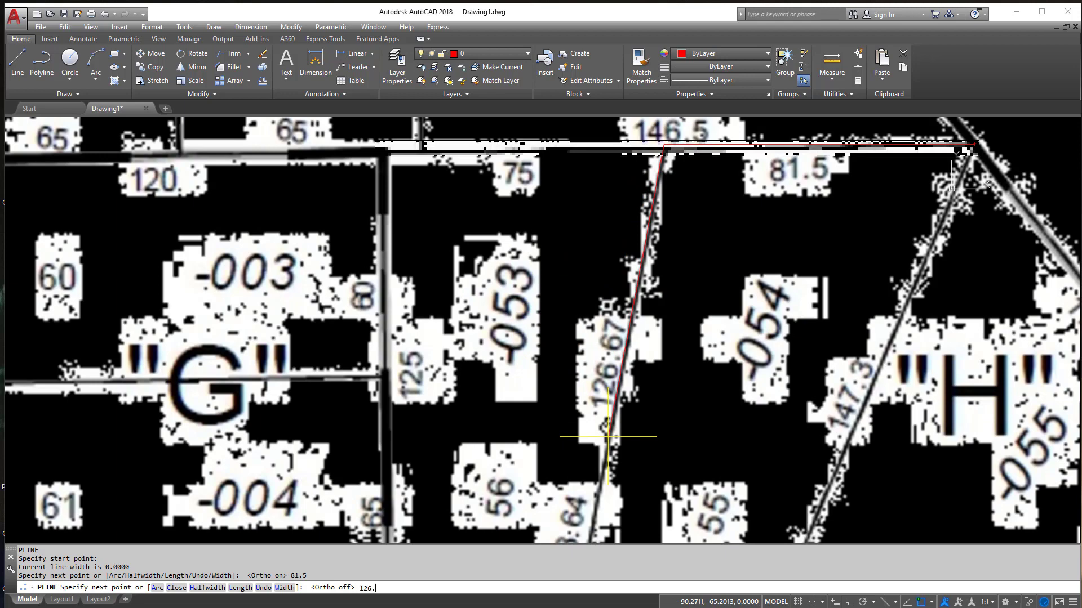
text(126.67)
key(Return)
middle_drag(711, 447, 708, 307)
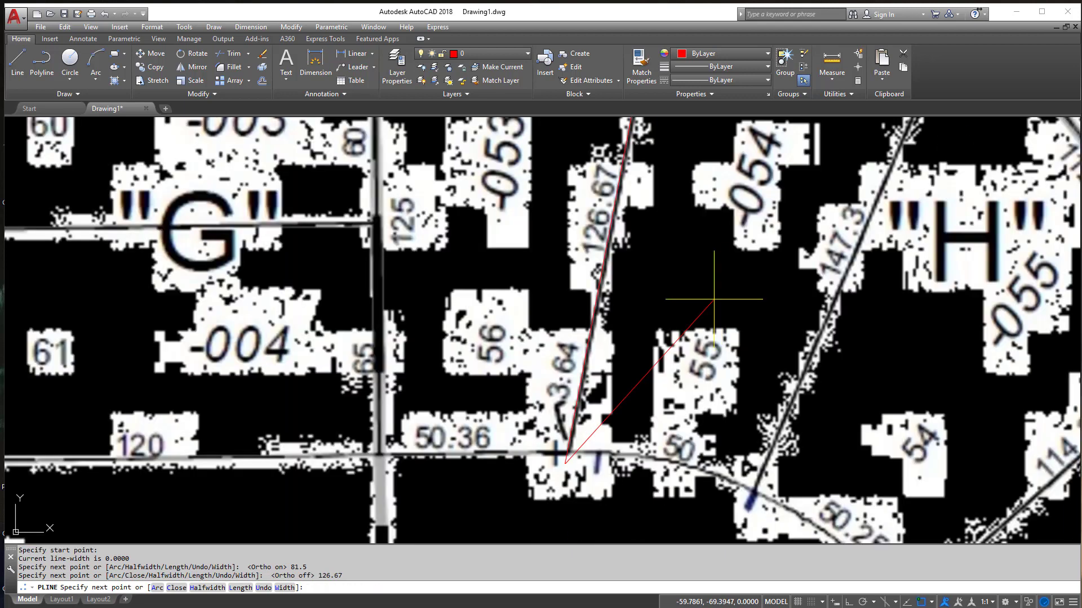
right_click(658, 412)
click(684, 404)
scroll(727, 428, down, 2)
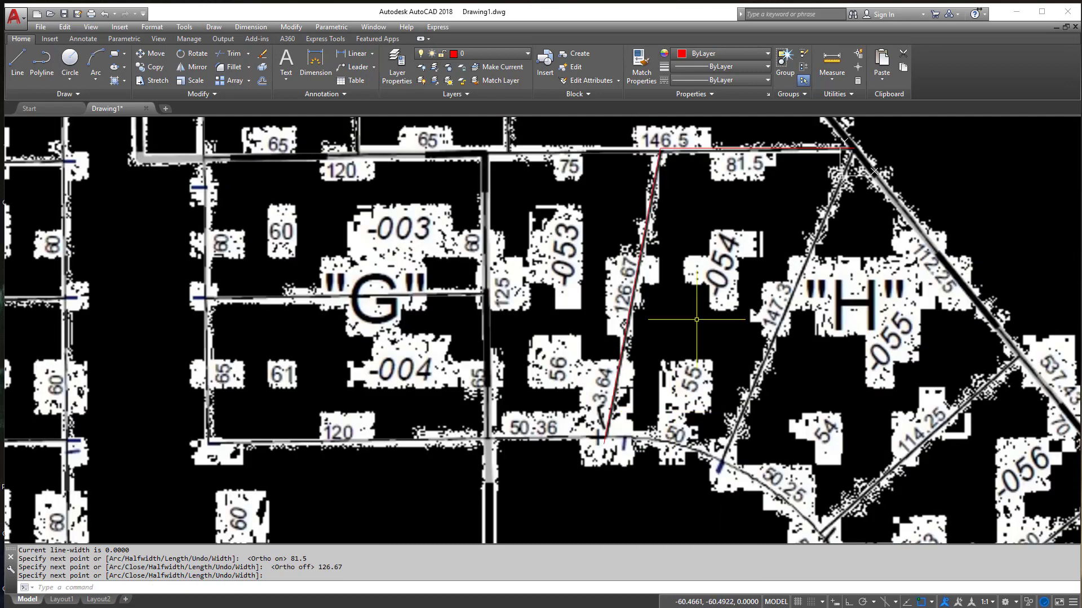
scroll(688, 145, up, 5)
scroll(684, 180, down, 4)
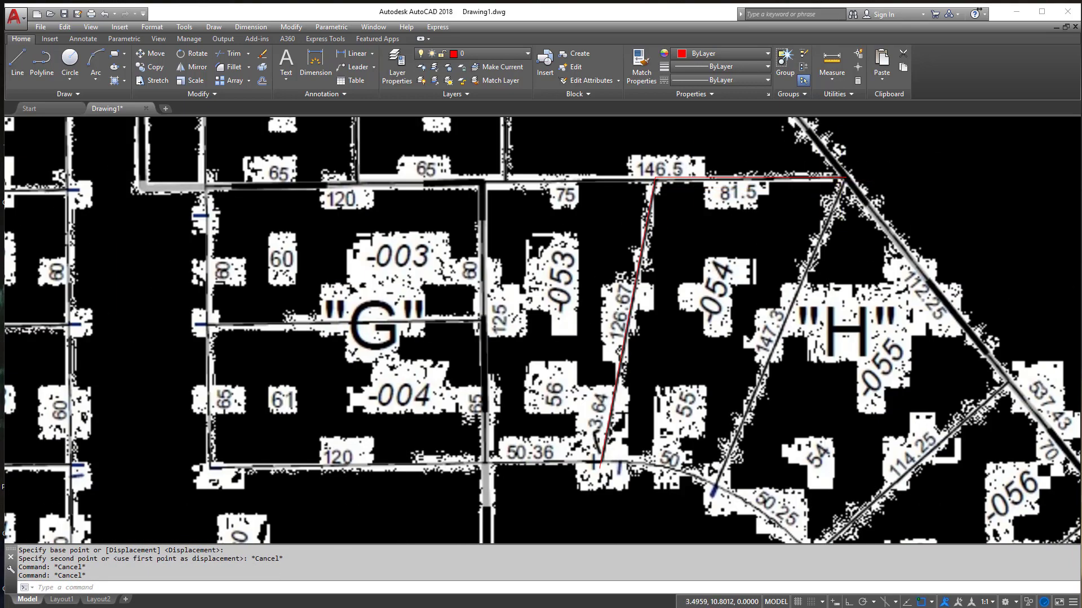
scroll(825, 180, up, 4)
scroll(652, 217, down, 2)
scroll(552, 265, down, 2)
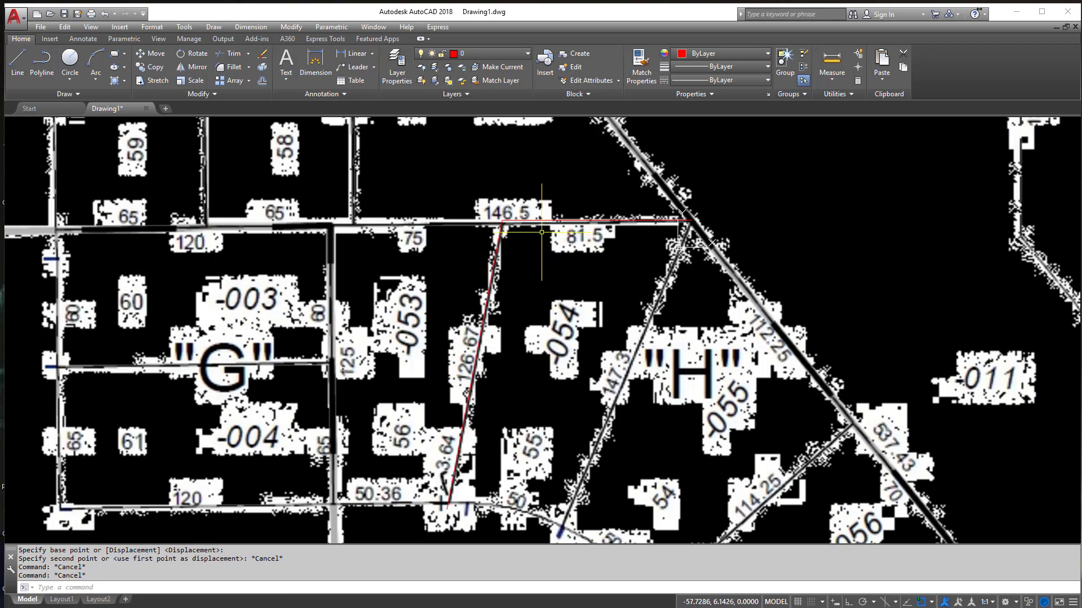
scroll(538, 232, up, 2)
key(Escape)
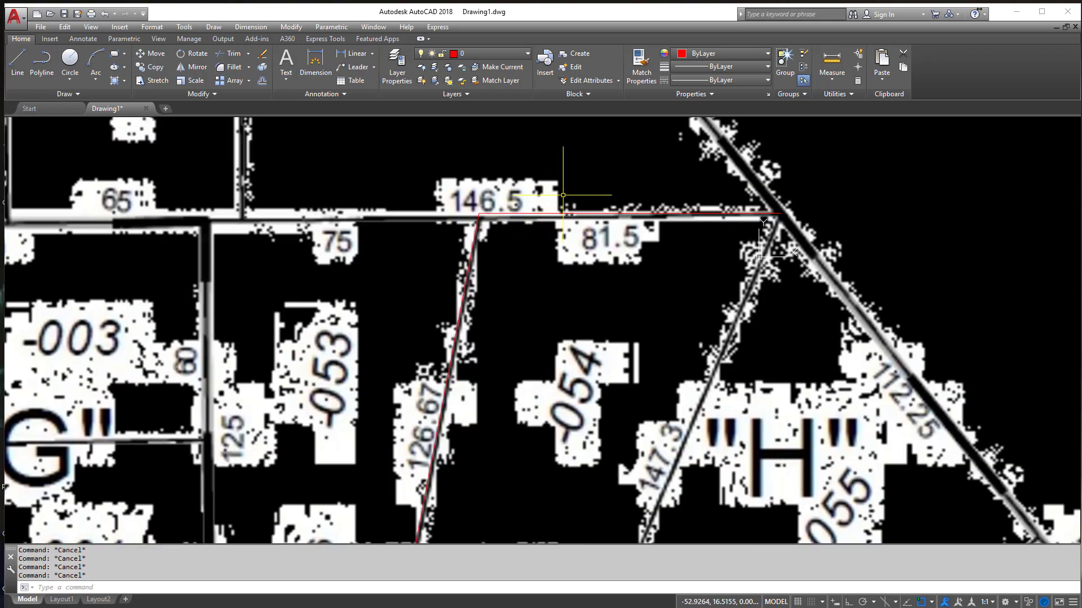
Delete the old red polyline and redraw the 81.5 top edge from the top-right parcel corner
click(582, 181)
click(522, 250)
key(Delete)
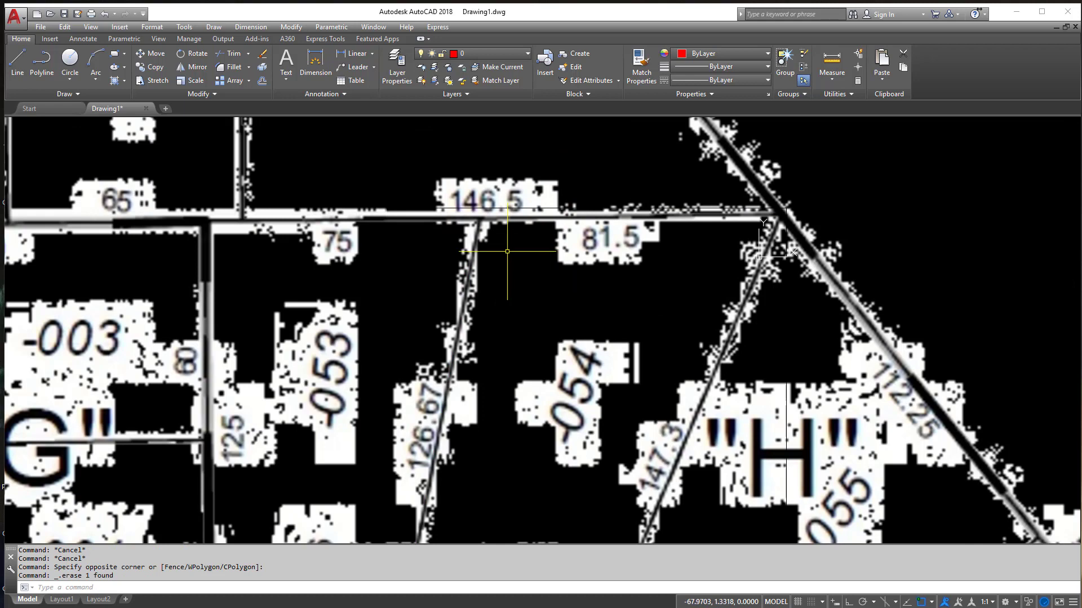
text(pl)
key(Return)
click(480, 219)
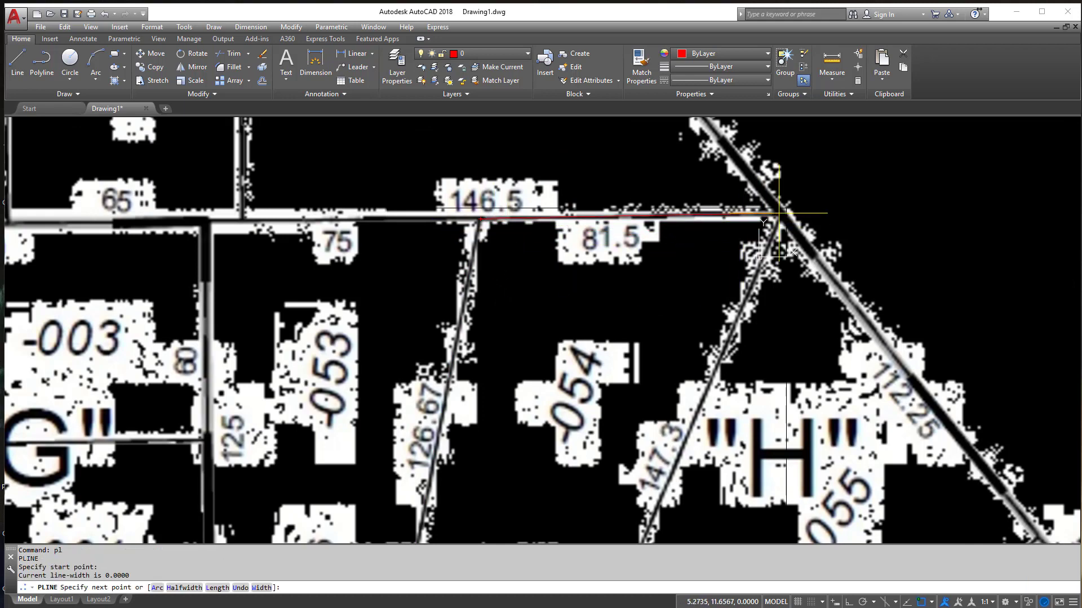
text(81.5)
key(Return)
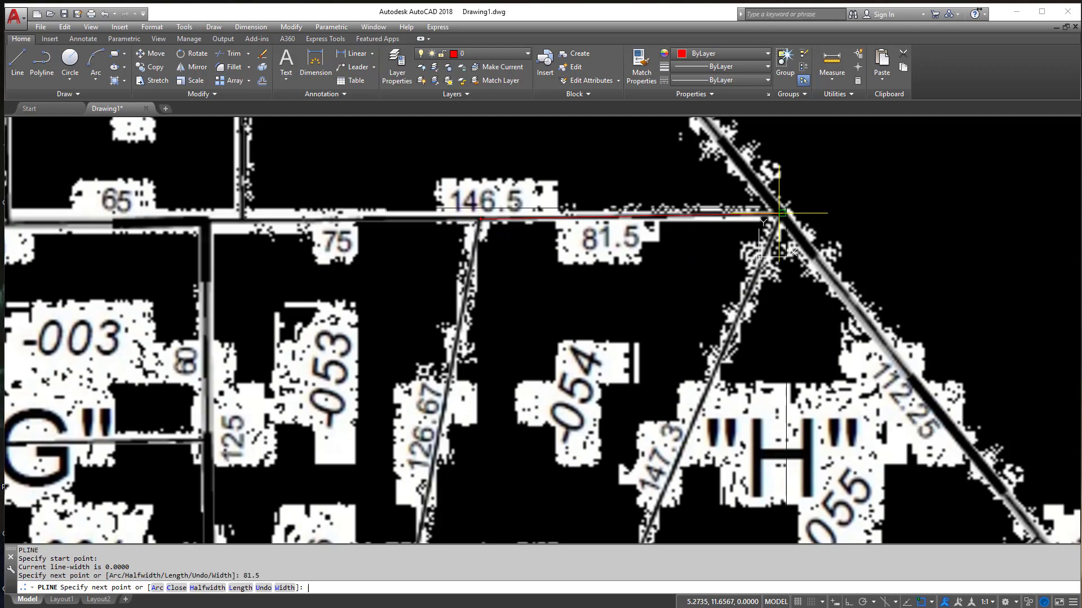
right_click(804, 193)
click(825, 203)
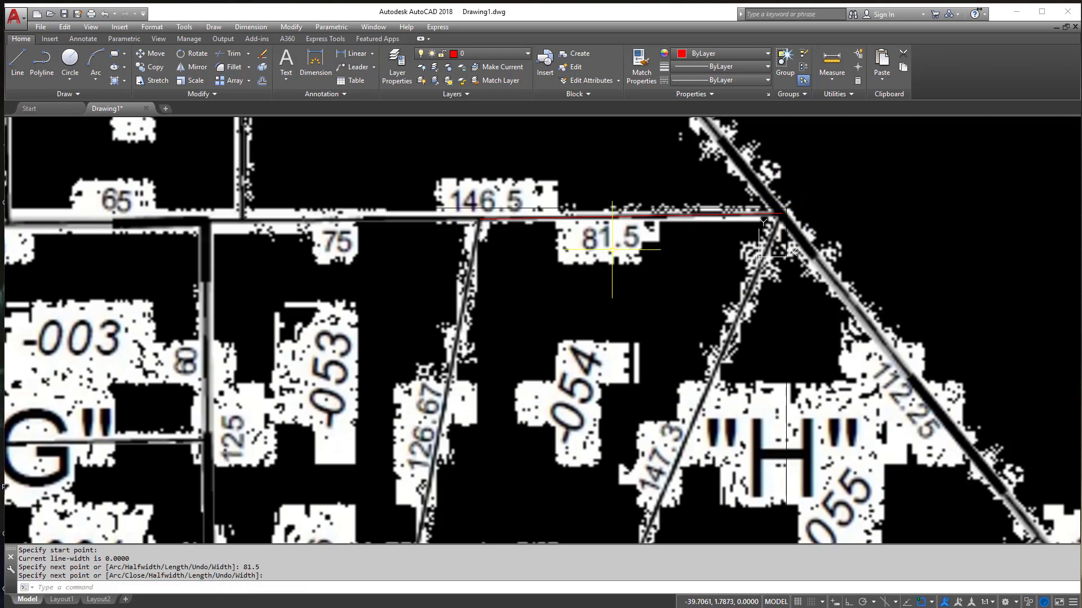
Trace the slanted 126.67 lot side as a second polyline from the same corner
text(pl)
key(Return)
click(480, 219)
middle_drag(486, 334, 584, 177)
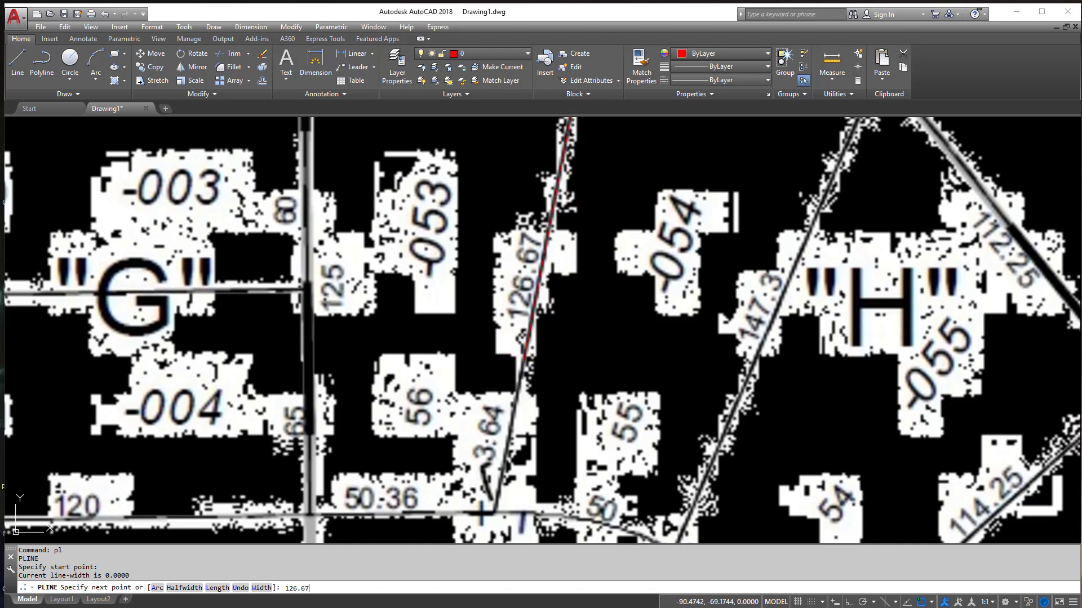
key(Return)
key(Escape)
key(Escape)
mouse_move(494, 527)
middle_down()
mouse_move(539, 403)
mouse_move(528, 420)
middle_up()
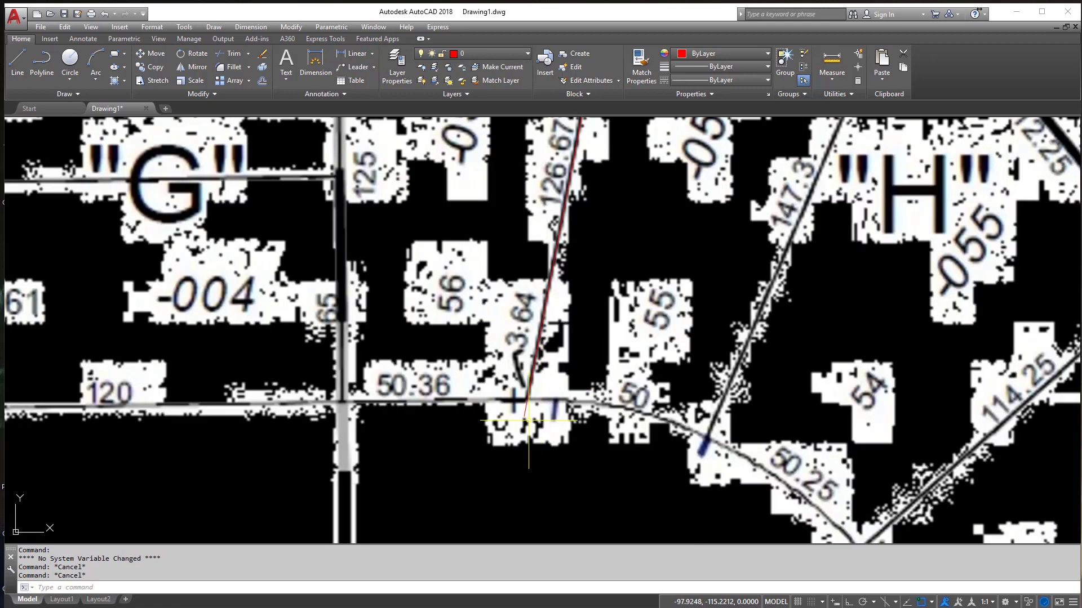
scroll(528, 420, up, 3)
scroll(528, 398, down, 5)
middle_drag(585, 265, 573, 313)
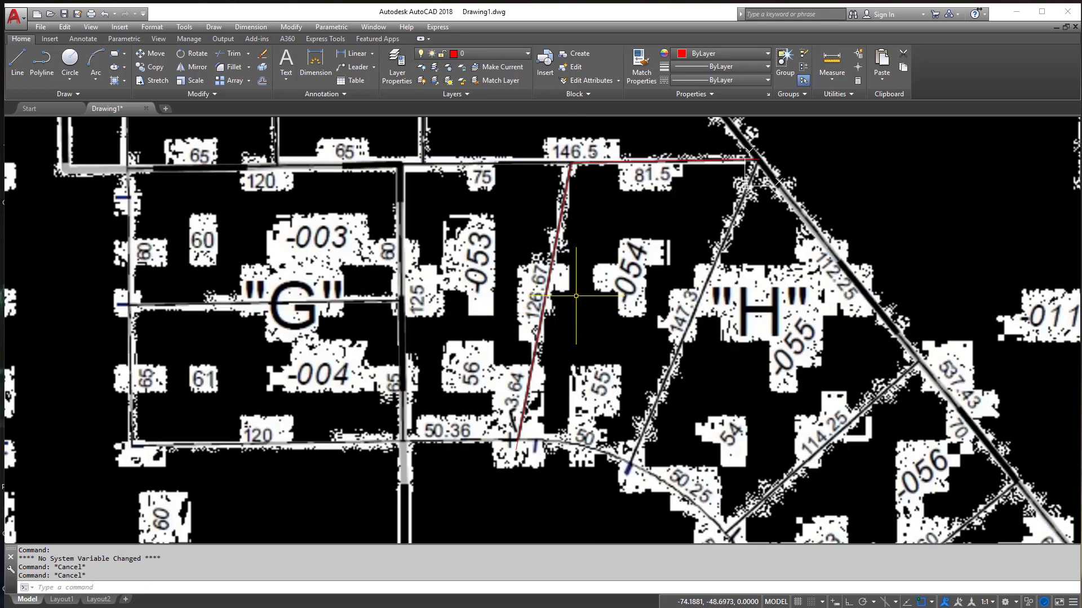
scroll(574, 299, down, 2)
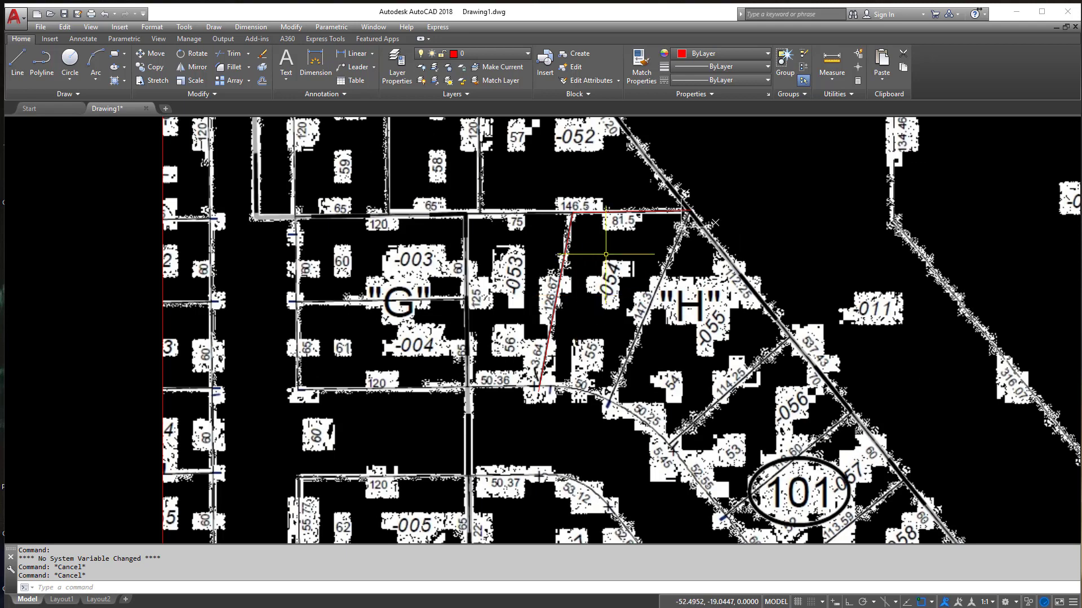
Scale the map image about the polyline's top corner, referencing the top corner to the slanted line's lower end
click(192, 80)
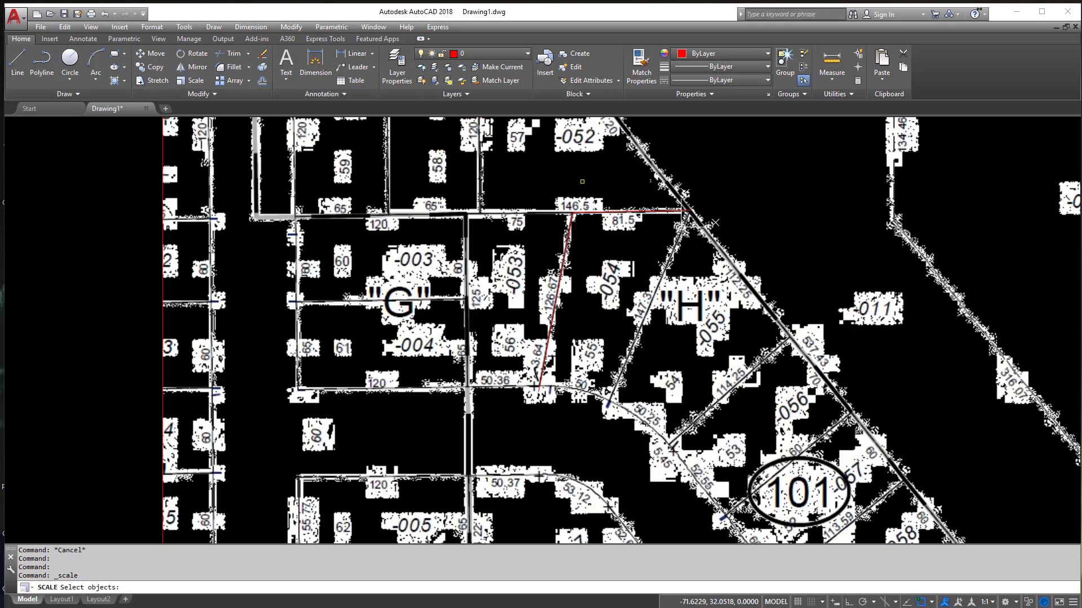
scroll(390, 221, down, 4)
click(305, 207)
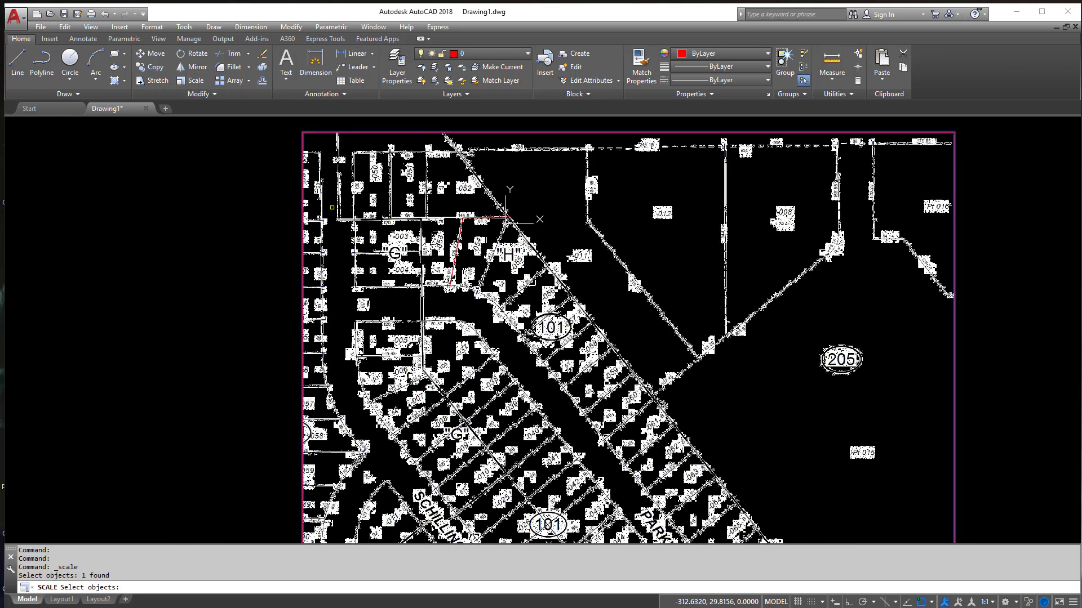
key(Return)
scroll(453, 230, up, 4)
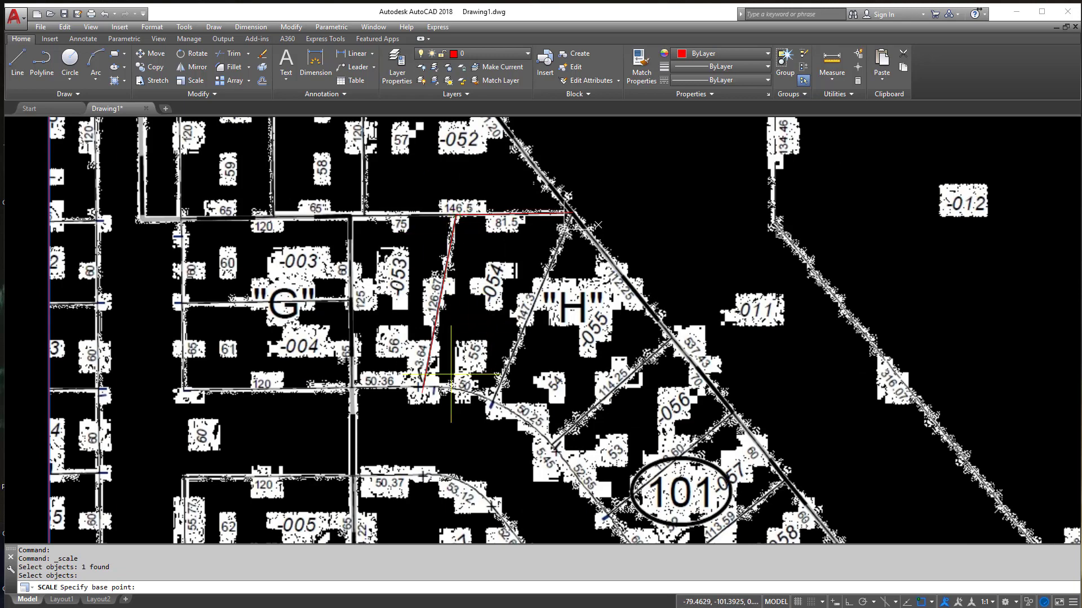
scroll(421, 389, up, 2)
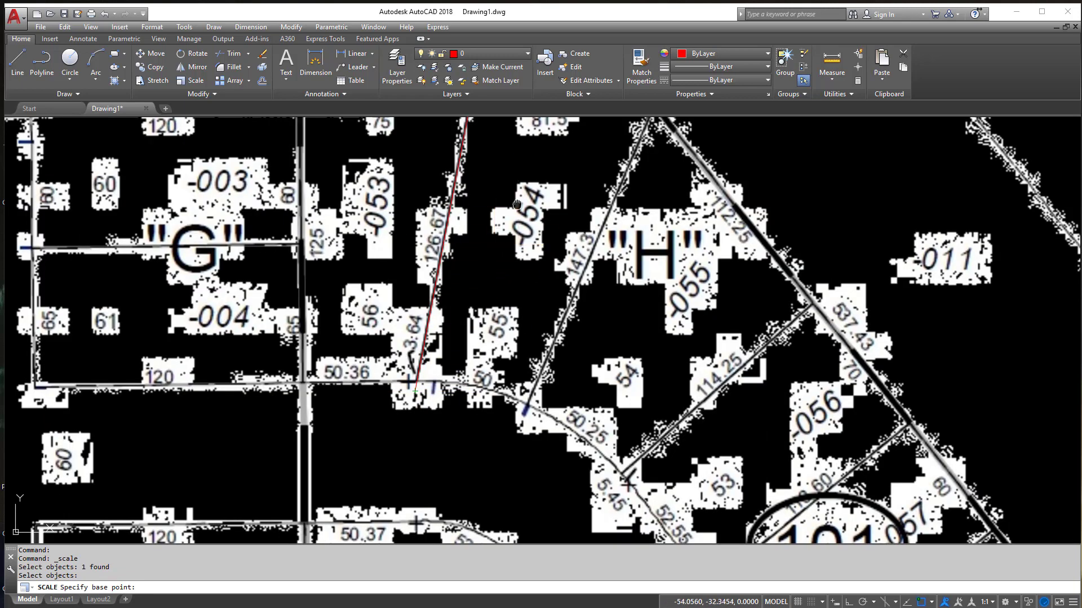
middle_drag(518, 204, 510, 260)
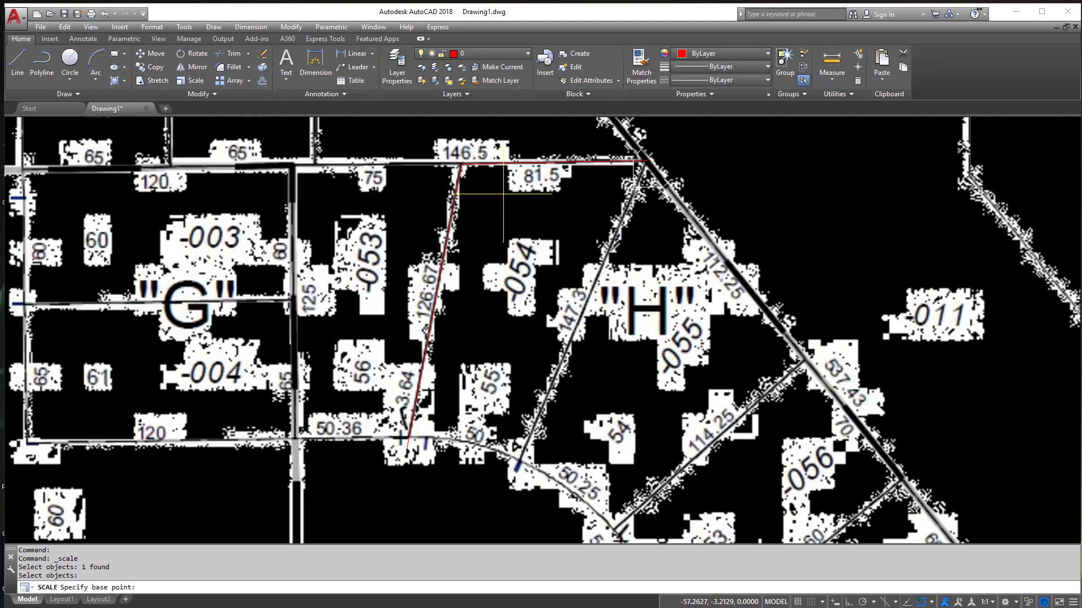
click(462, 163)
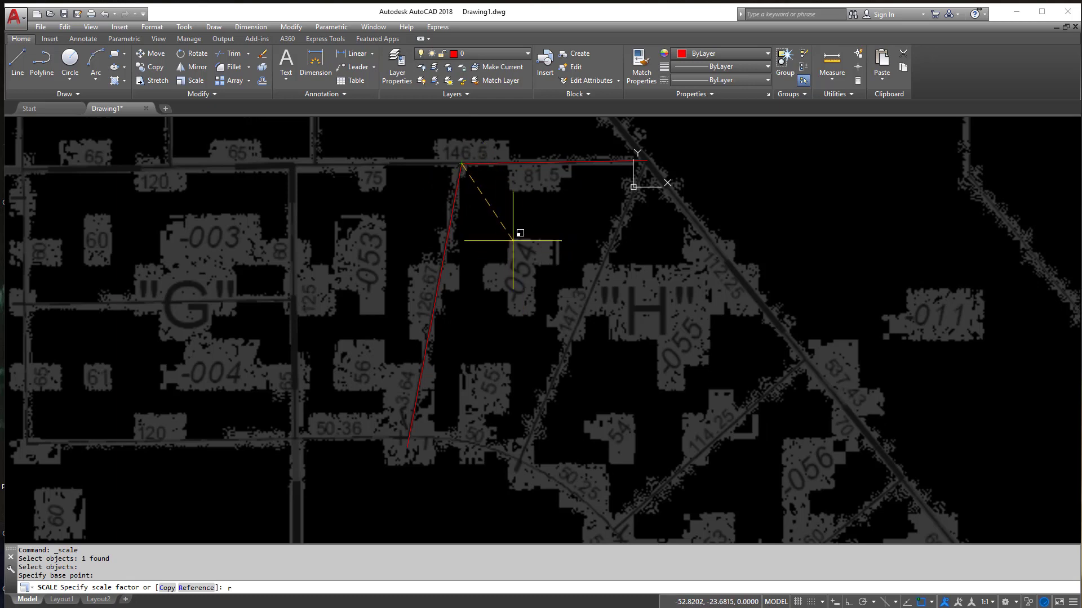
key(Return)
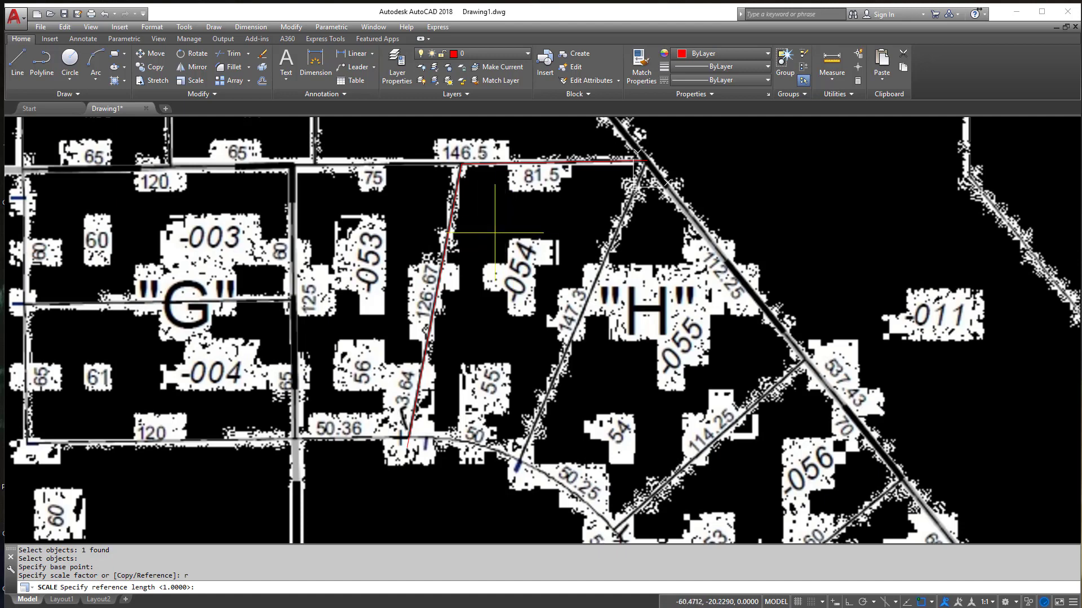
click(461, 164)
scroll(392, 478, up, 4)
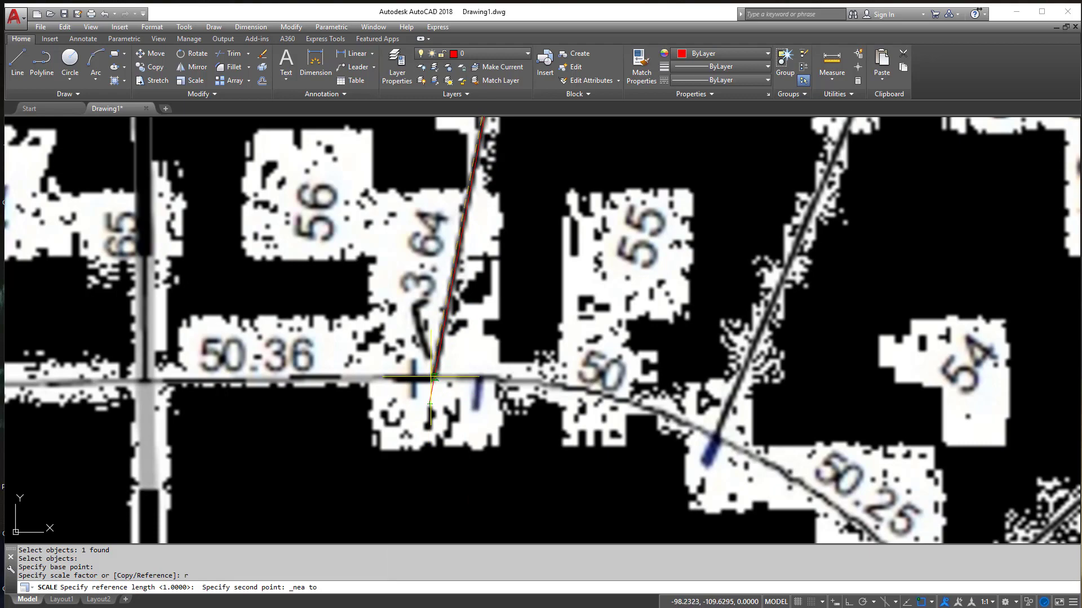
click(432, 376)
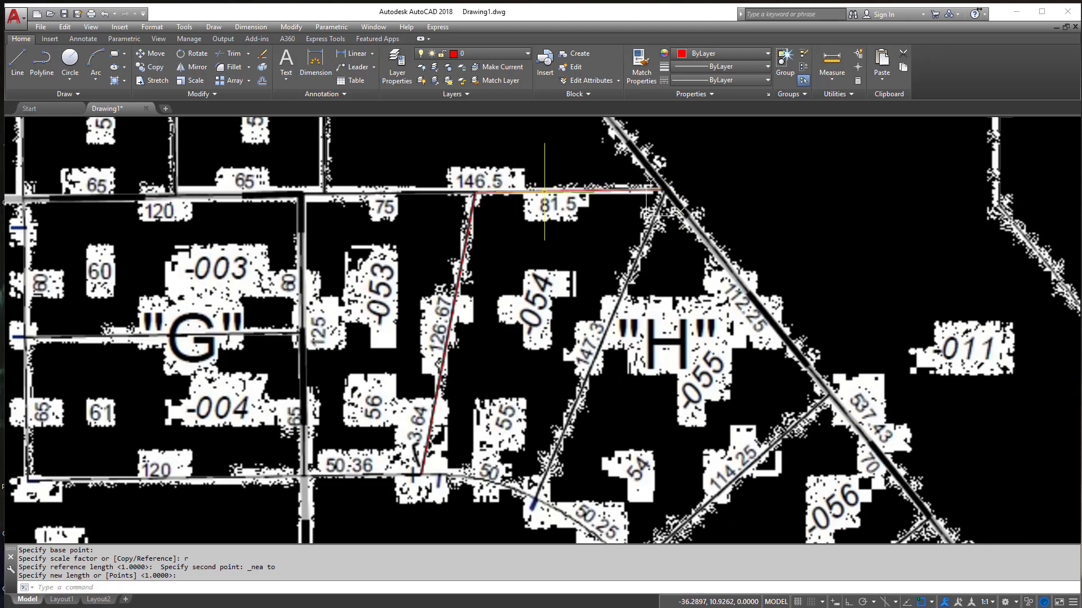
key(Escape)
key(Escape)
key(Escape)
key(Escape)
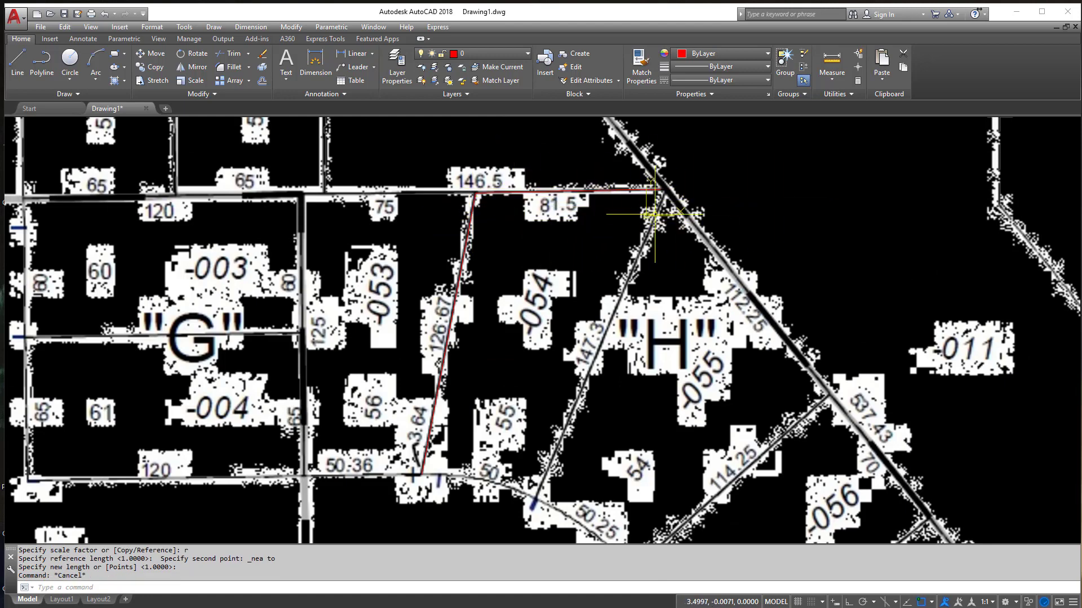
scroll(654, 189, up, 4)
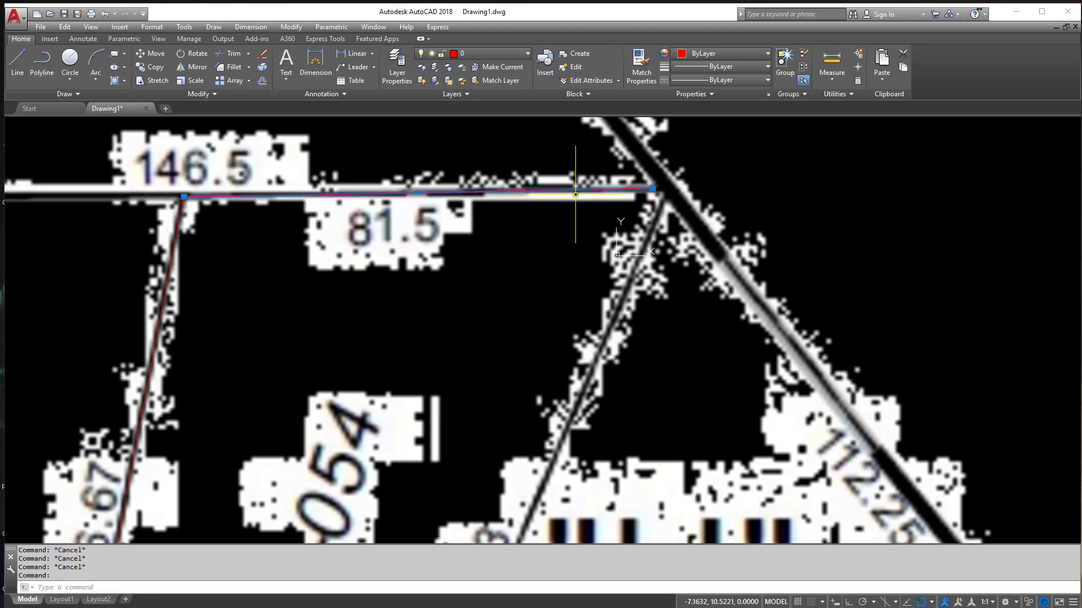
scroll(569, 227, down, 3)
key(Escape)
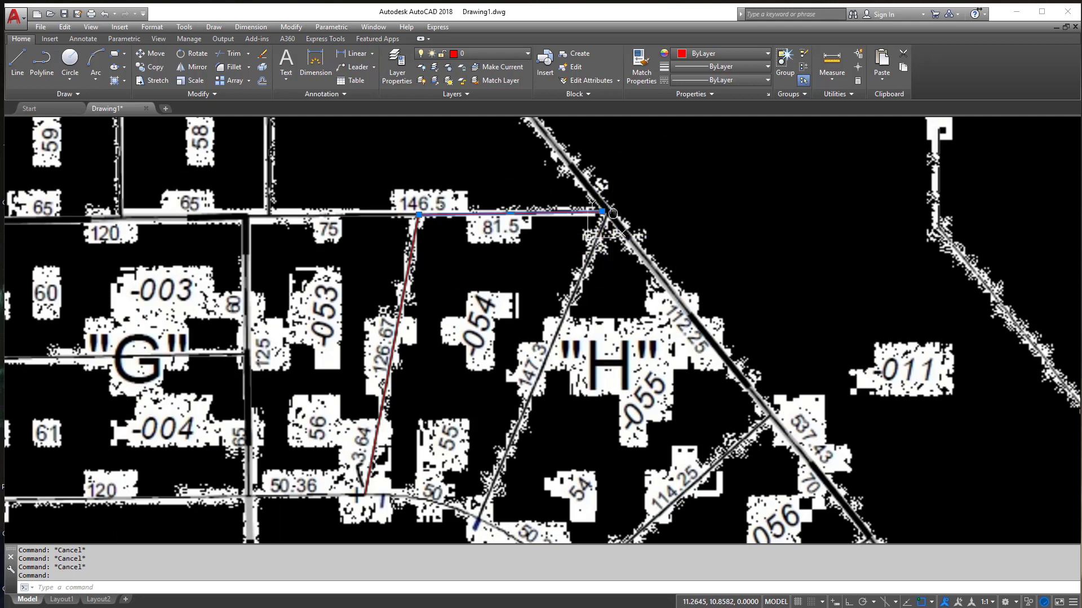
scroll(600, 217, up, 5)
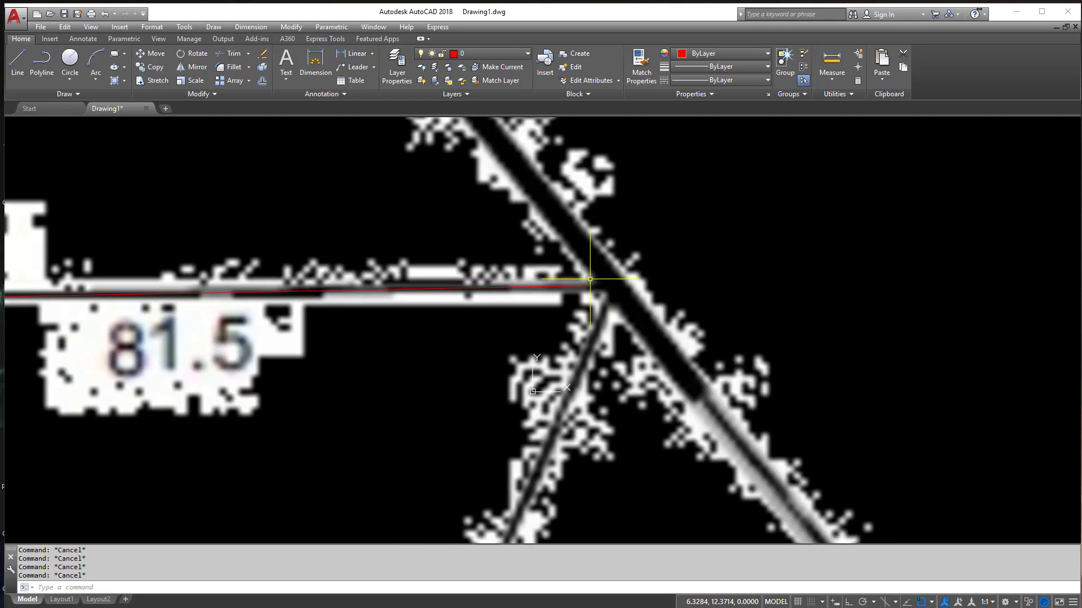
scroll(490, 194, down, 8)
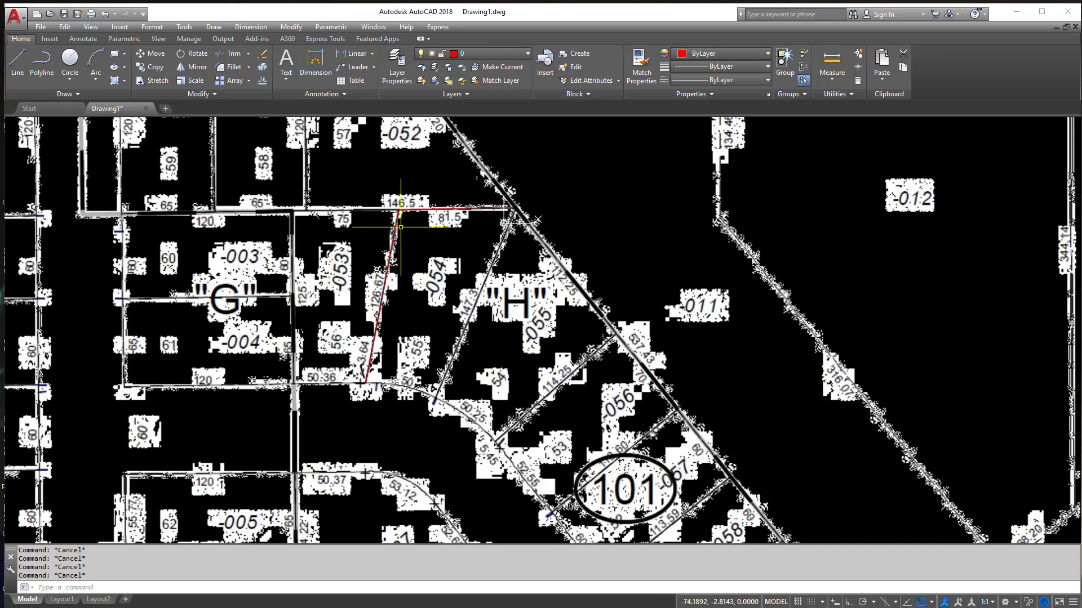
scroll(427, 215, up, 2)
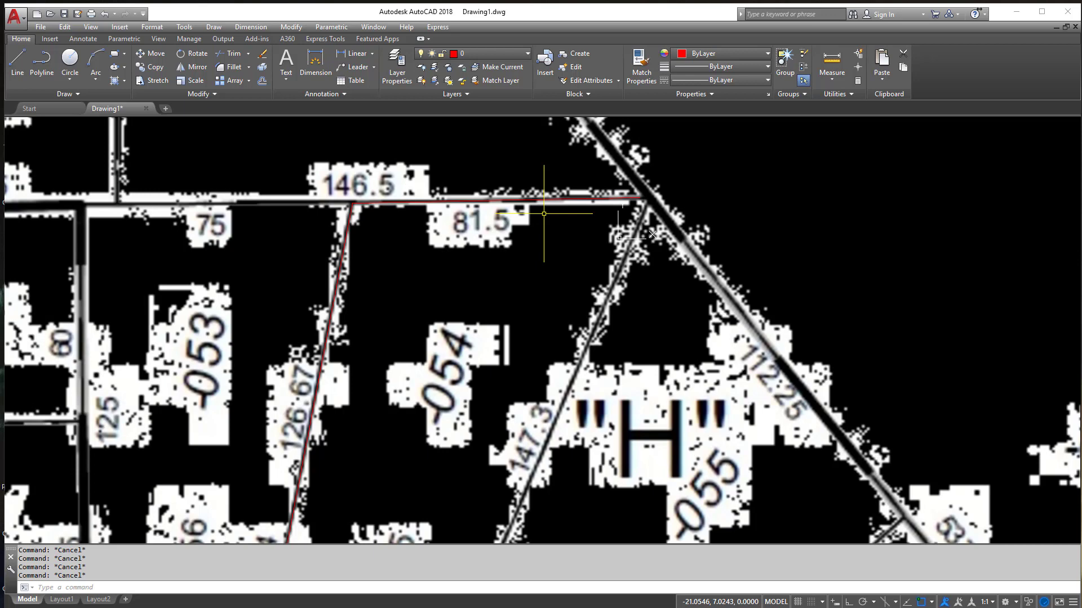
scroll(553, 238, down, 2)
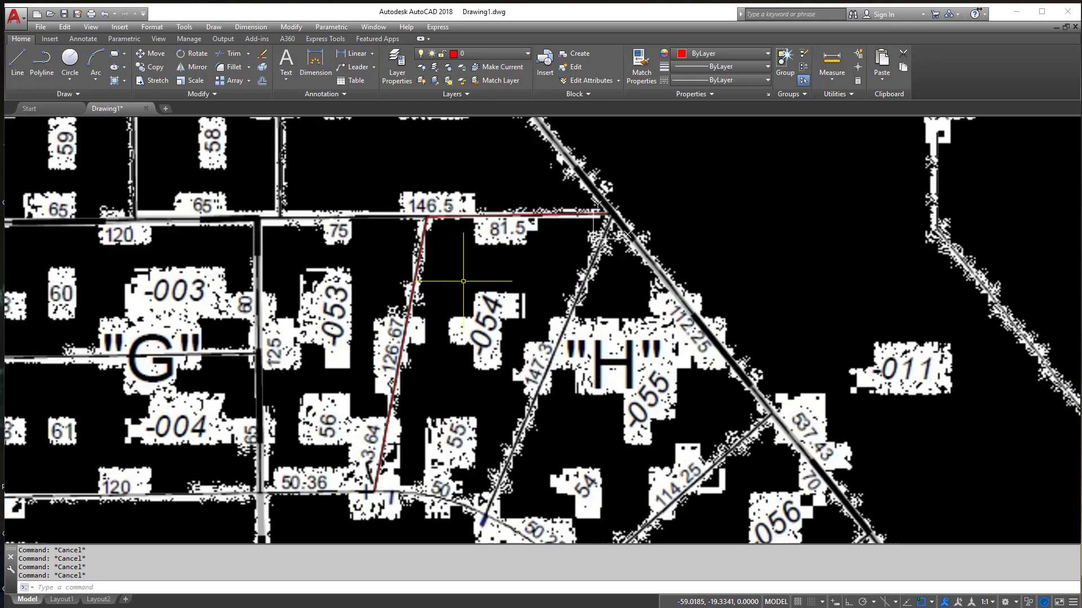
scroll(482, 283, down, 4)
Window-select and delete the red traced polyline
click(485, 240)
click(397, 295)
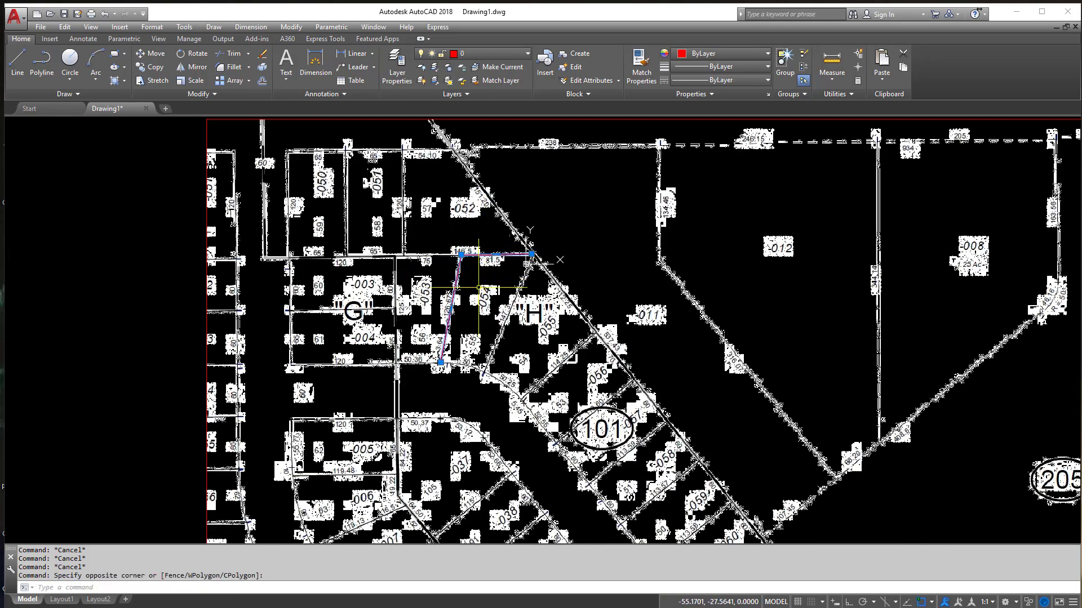
key(Delete)
scroll(479, 288, down, 4)
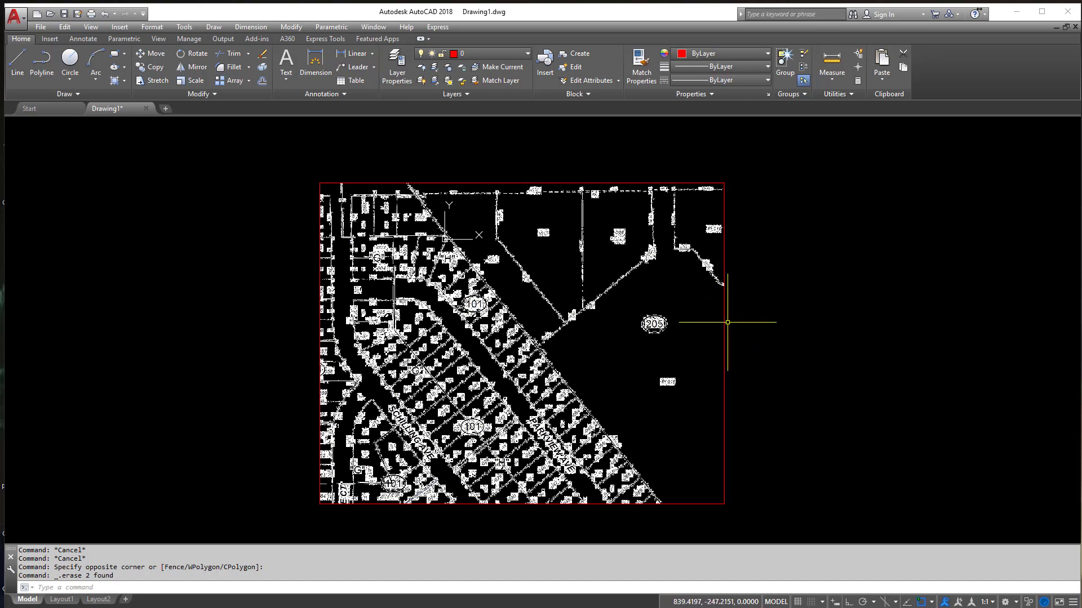
Draw a test line across the map with the L command, then delete it
key(Escape)
key(Escape)
key(Escape)
text(1)
key(Return)
click(533, 315)
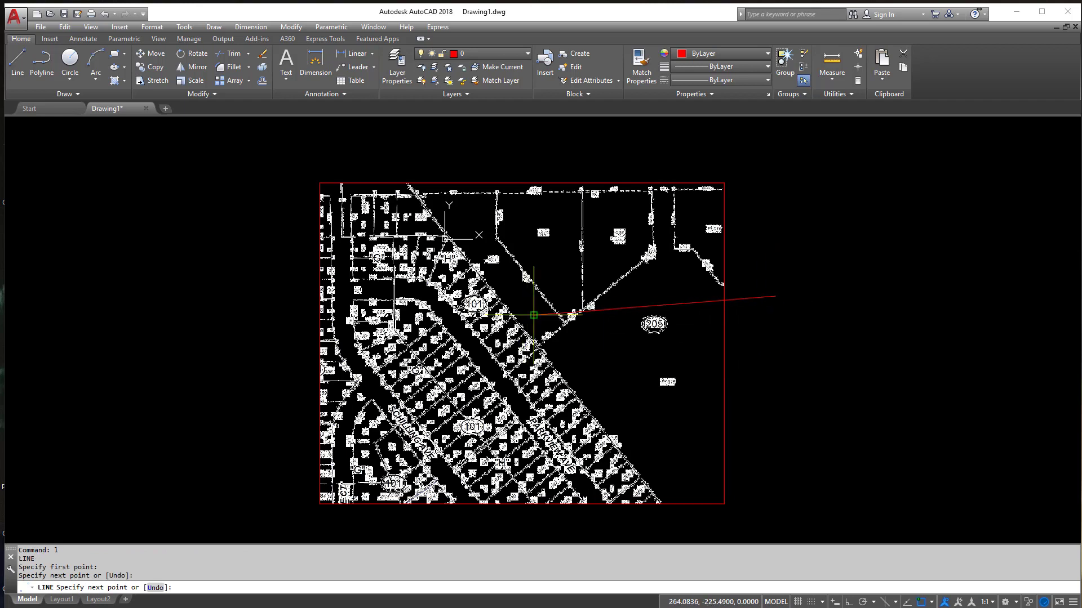
click(775, 297)
right_click(538, 319)
click(558, 329)
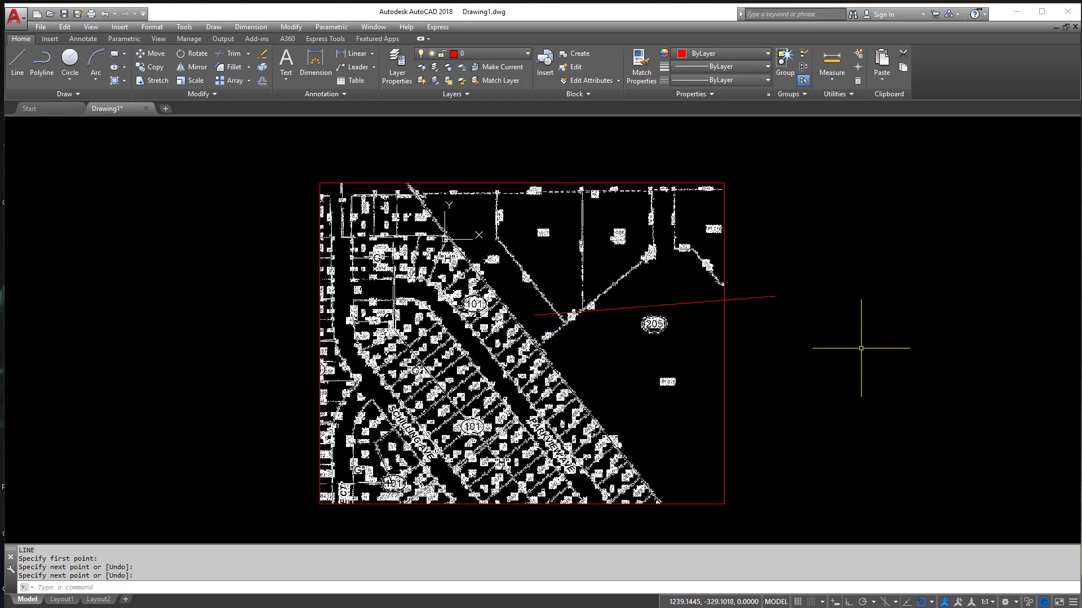
key(Escape)
key(Escape)
click(727, 300)
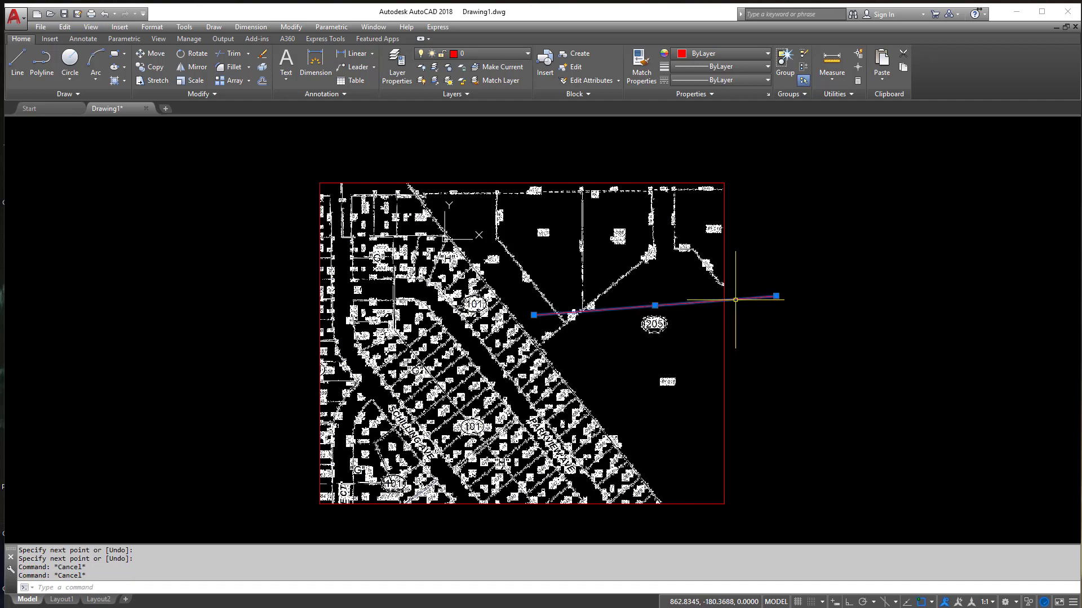
key(Delete)
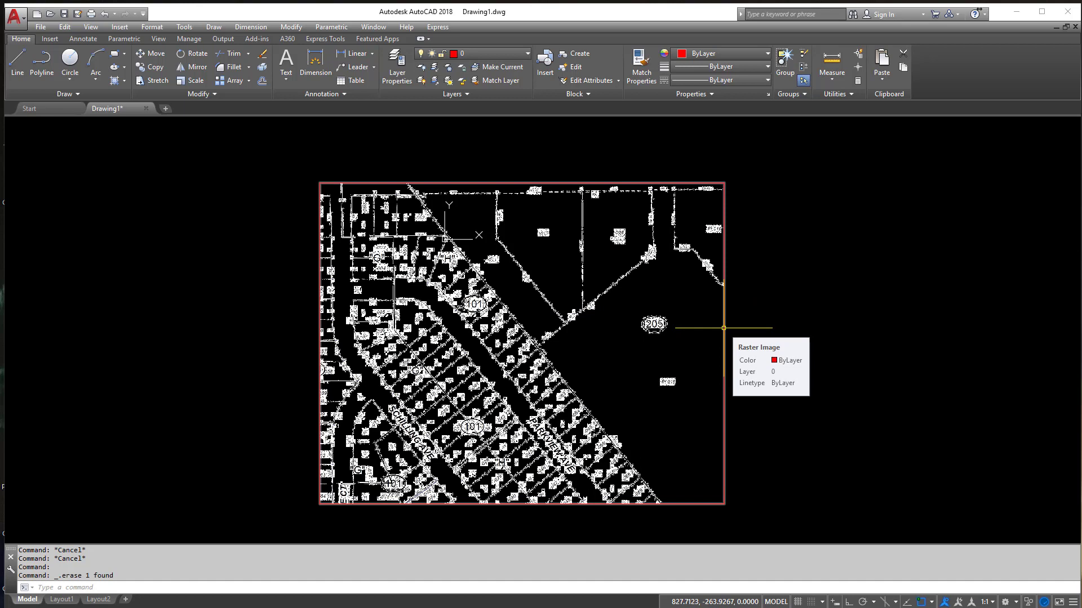
Use Draw Order > Send to Back on the parcel map image, then deselect it
click(724, 327)
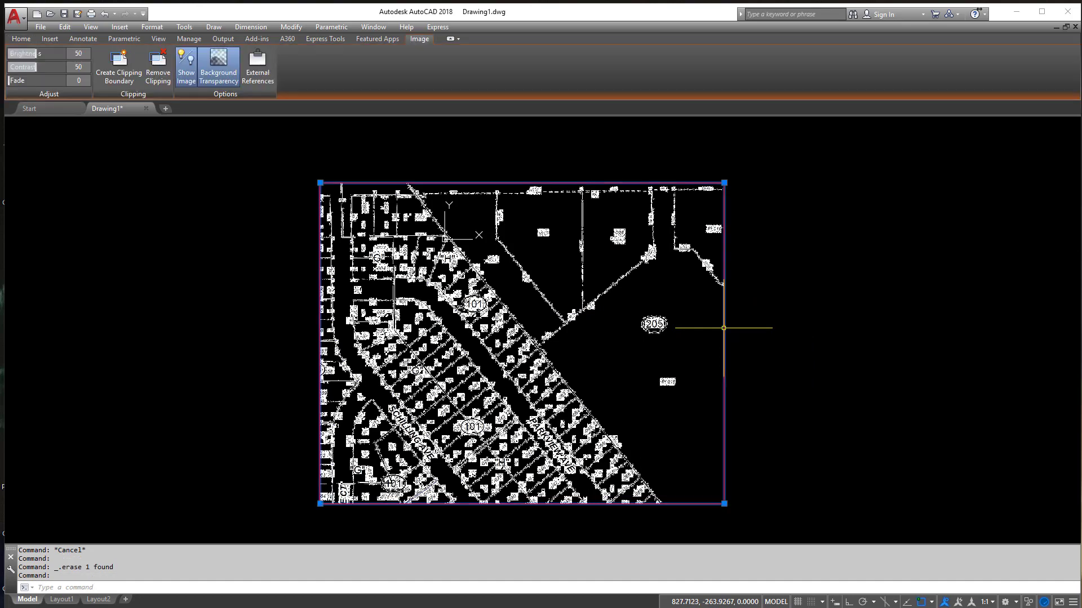
right_click(723, 328)
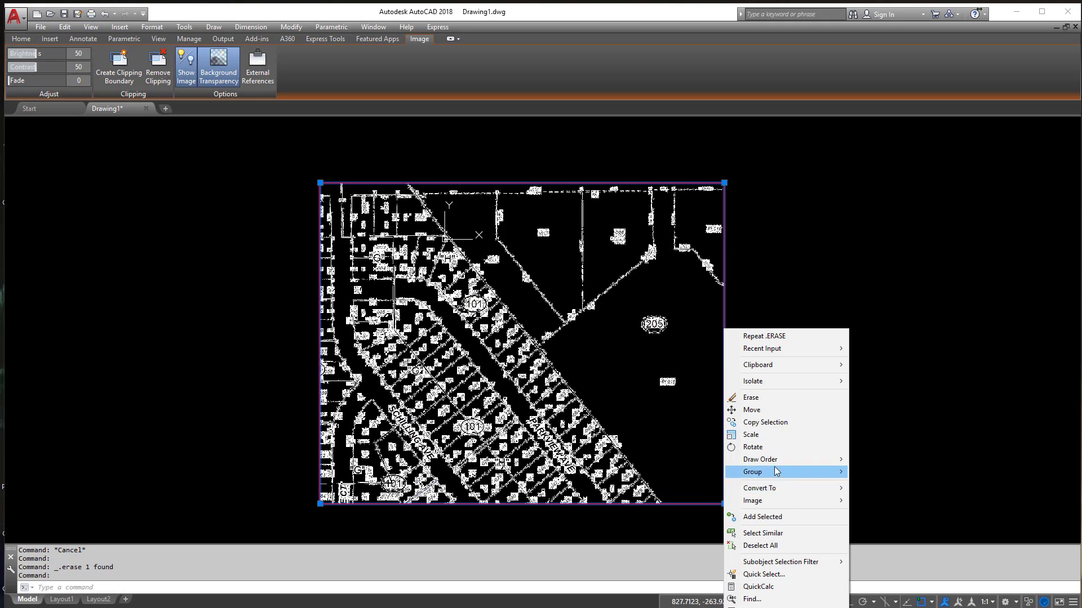
mouse_move(769, 460)
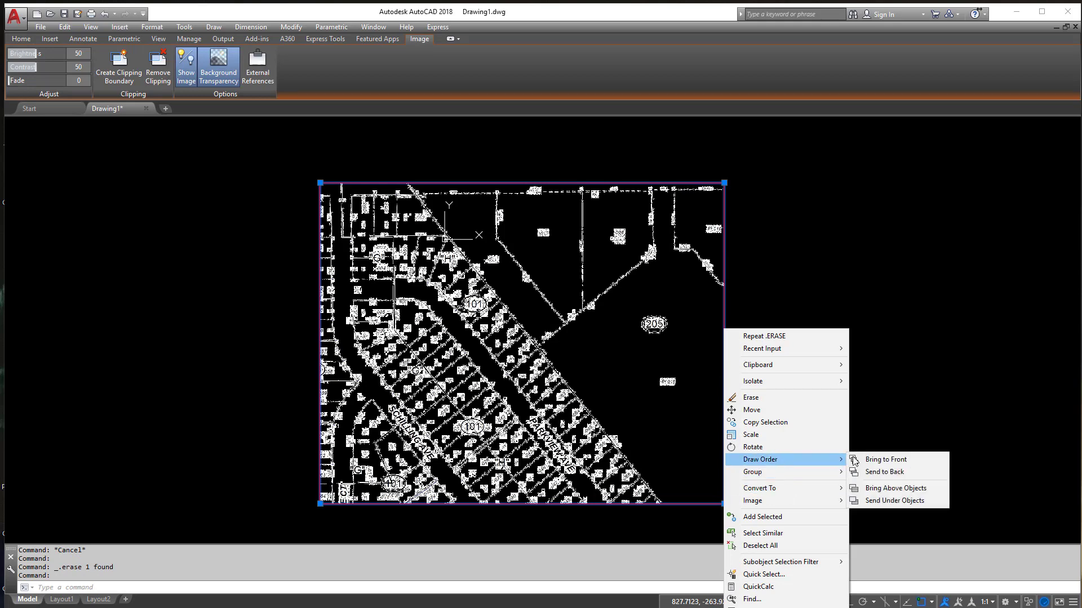
click(896, 472)
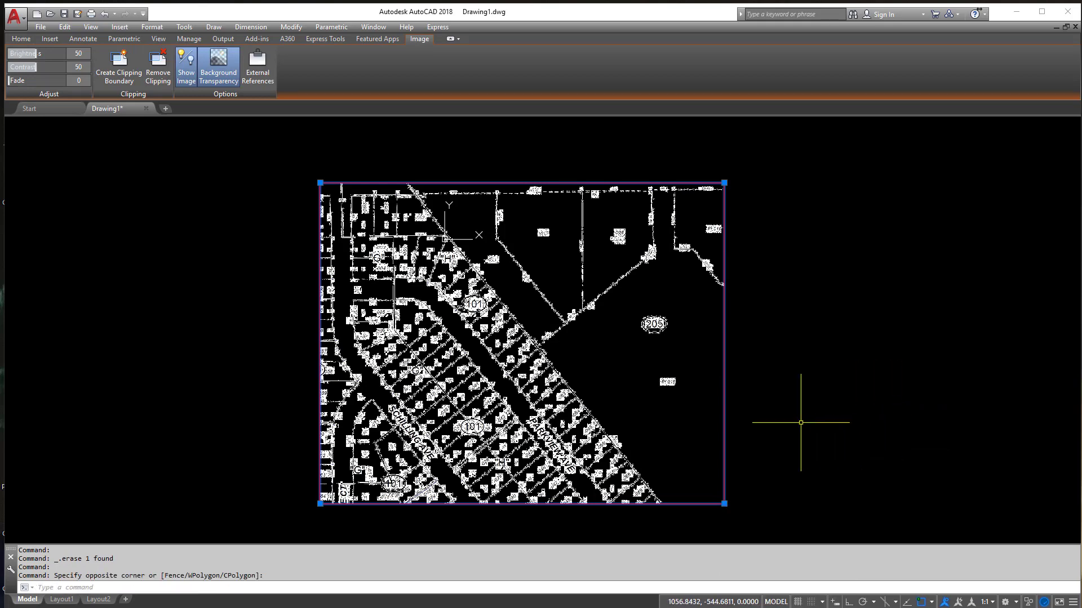
key(Escape)
key(Escape)
key(Escape)
key(Escape)
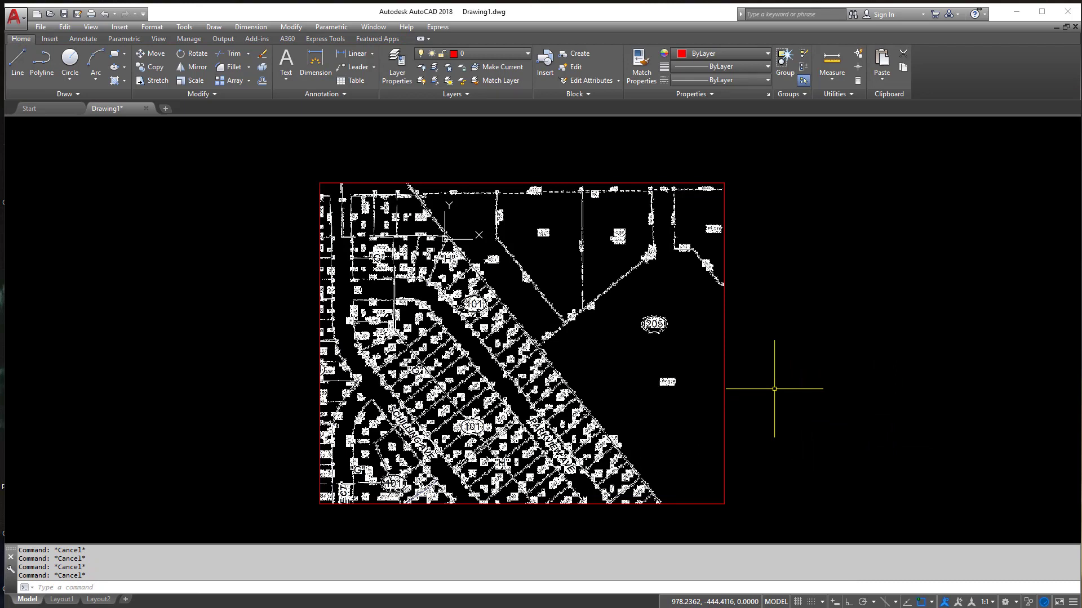